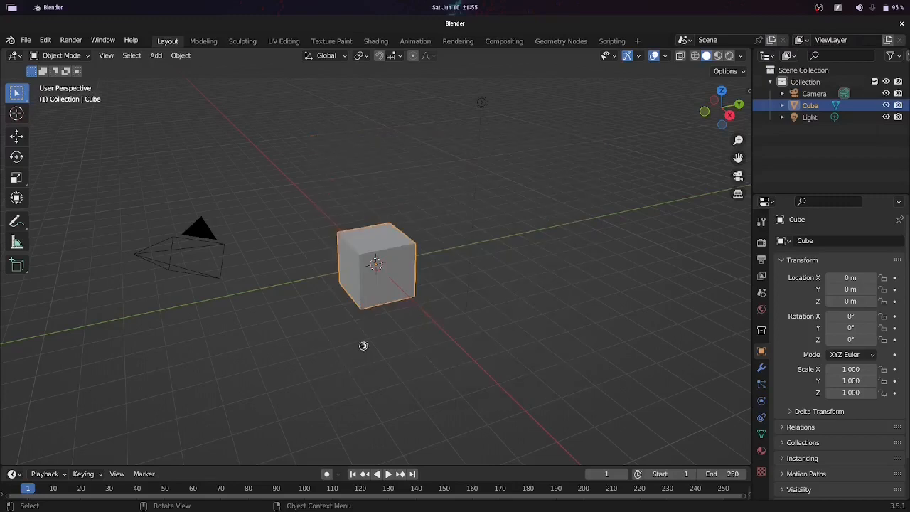
- Delete all the default scene objects and add a UV sphere mesh
middle_click_drag(364, 345, 410, 299)
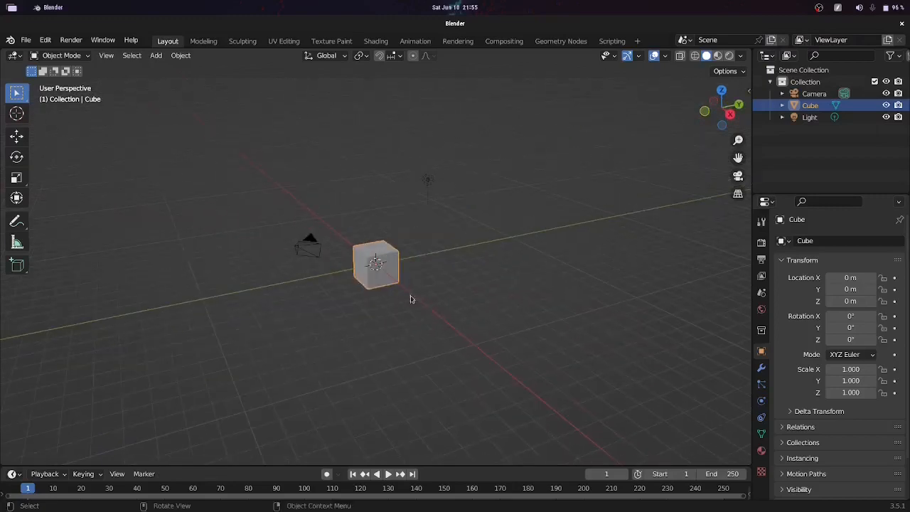
key("Delete")
key("shift+a")
mouse_move(379, 271)
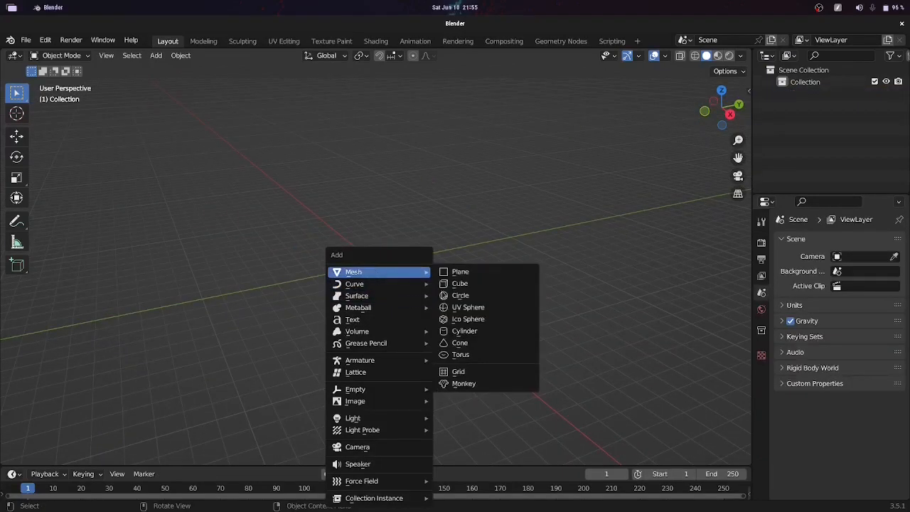
left_click(471, 308)
- Add a particle system to the UV sphere
middle_click_drag(369, 325, 344, 319)
scroll(344, 320, "up", 1)
left_click(761, 384)
left_click(899, 242)
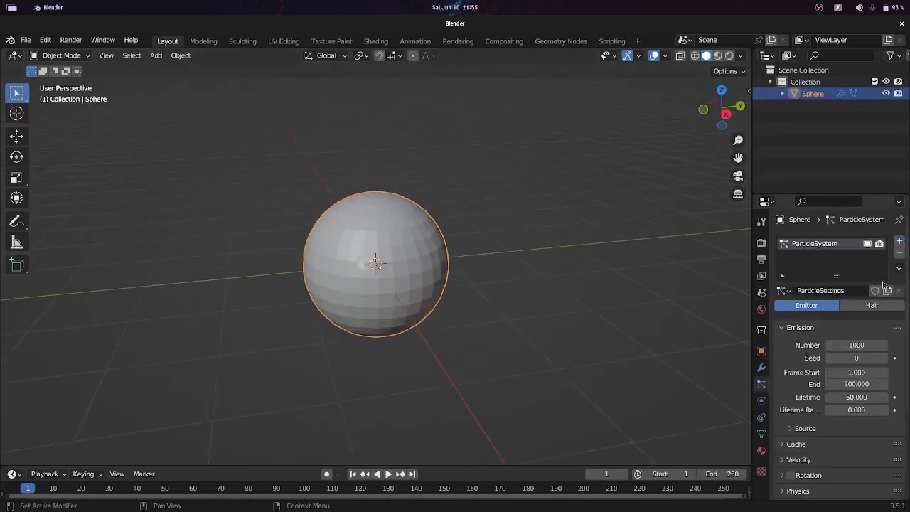
- Set the emitter's particle number to 10000 and its emission start frame to -150
scroll(428, 304, "up", 1)
key("space")
double_click(856, 345)
type("10000")
key("Return")
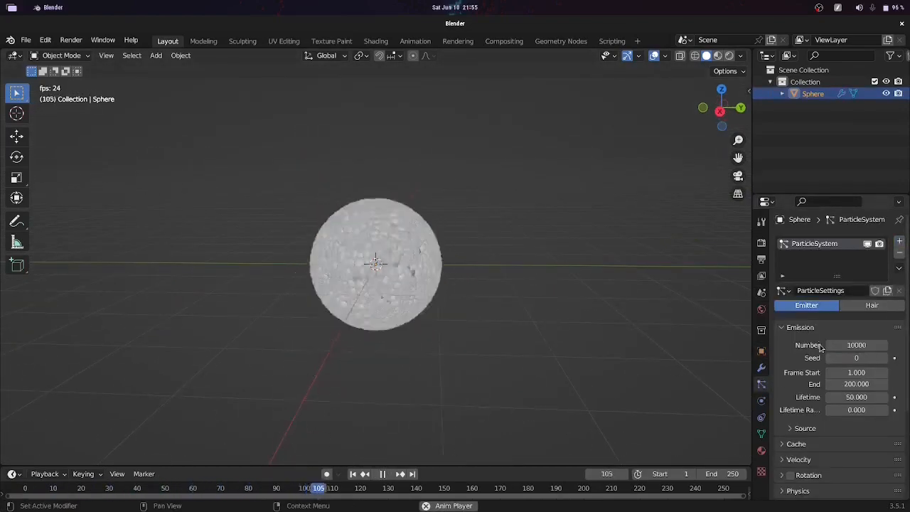
key("Escape")
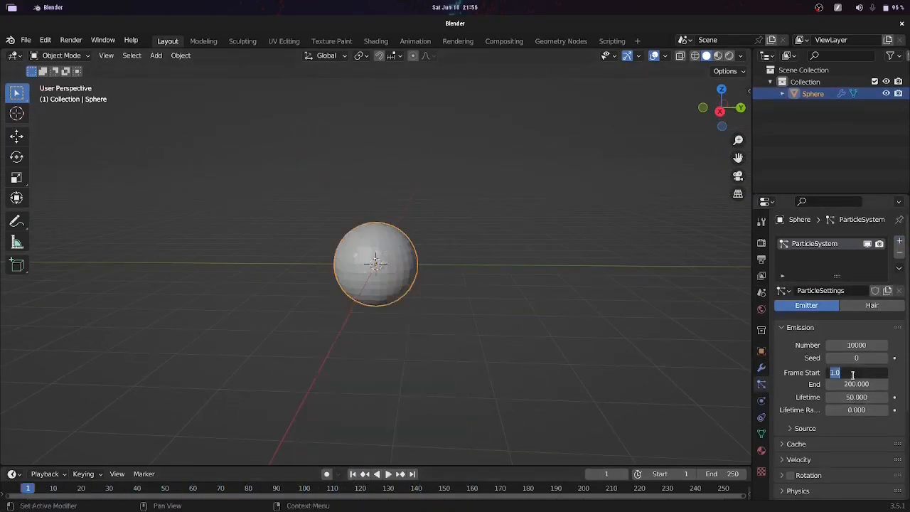
key("Return")
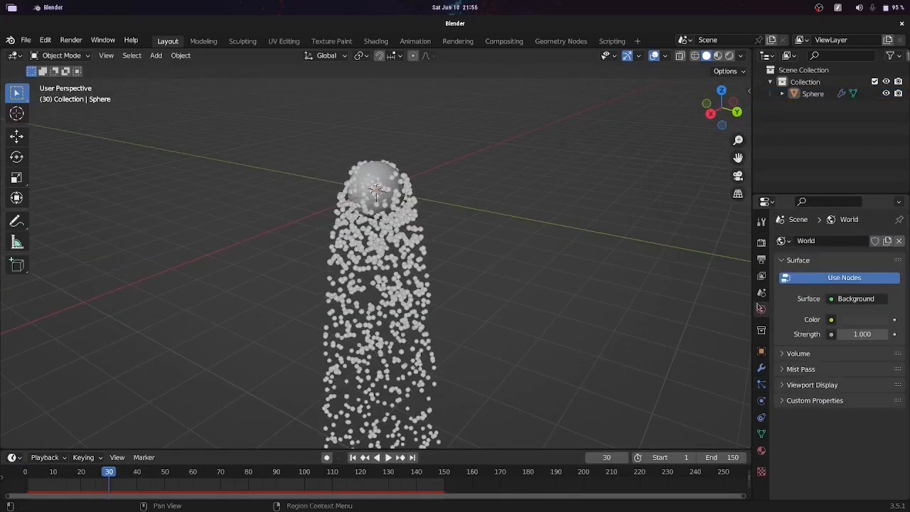
- Disable gravity for the scene and replay the particle simulation from the first frame
left_click(761, 292)
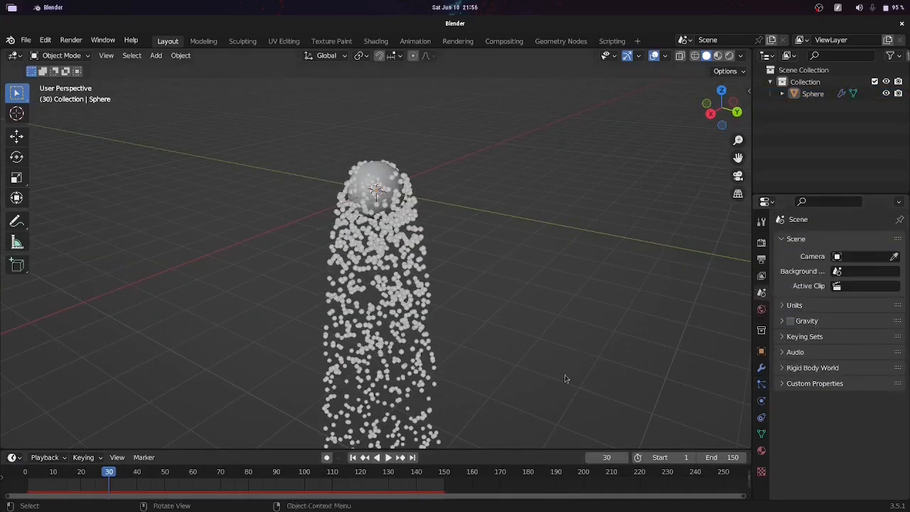
left_click(352, 457)
left_click(387, 458)
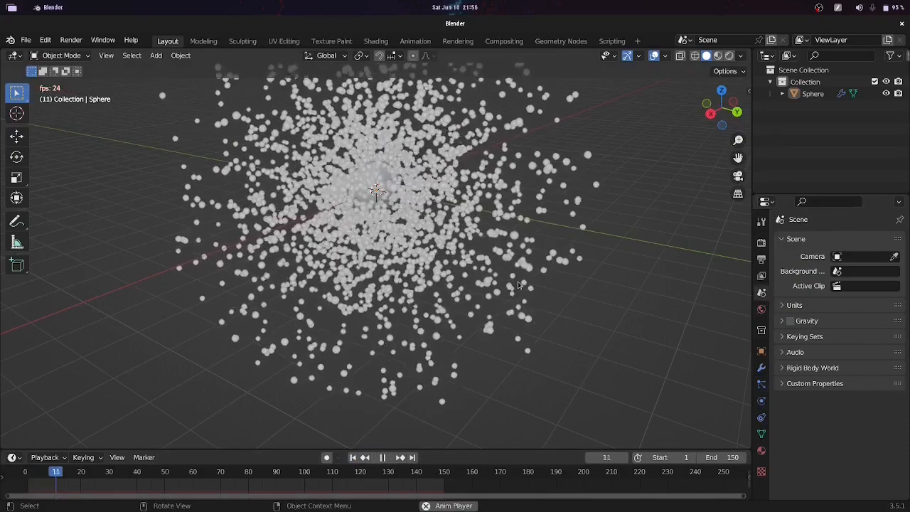
- Add a Magnetic force field at the sphere's centre
middle_click_drag(512, 285, 442, 426)
key("shift+a")
mouse_move(443, 463)
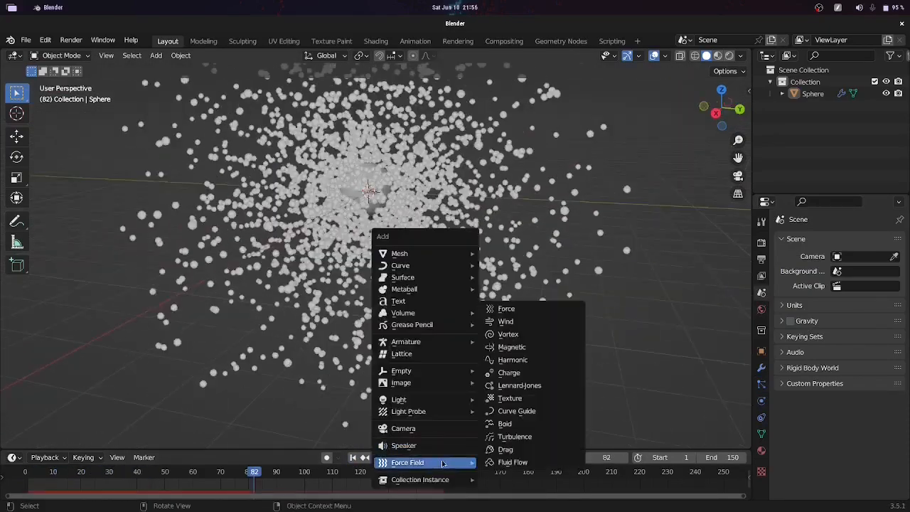
left_click(523, 346)
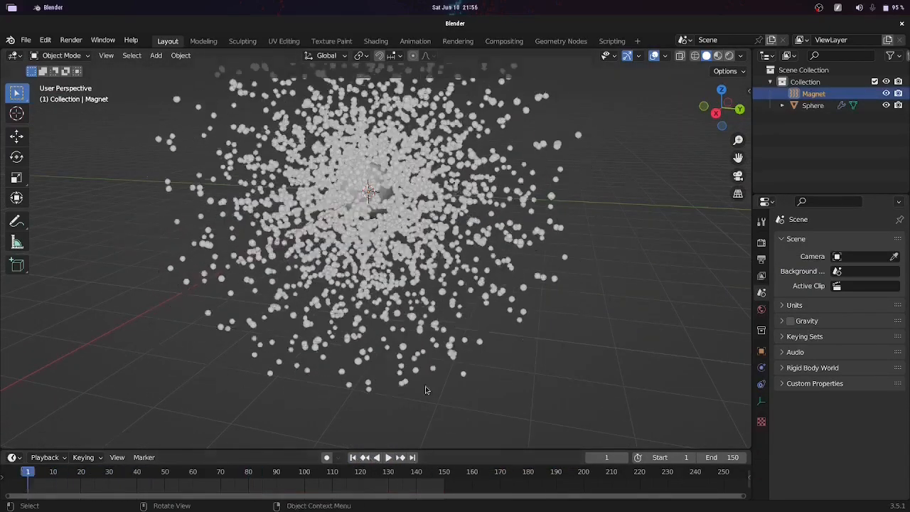
- Scale the magnetic force field up to about 5.75 times and replay the simulation from the first frame
key("g")
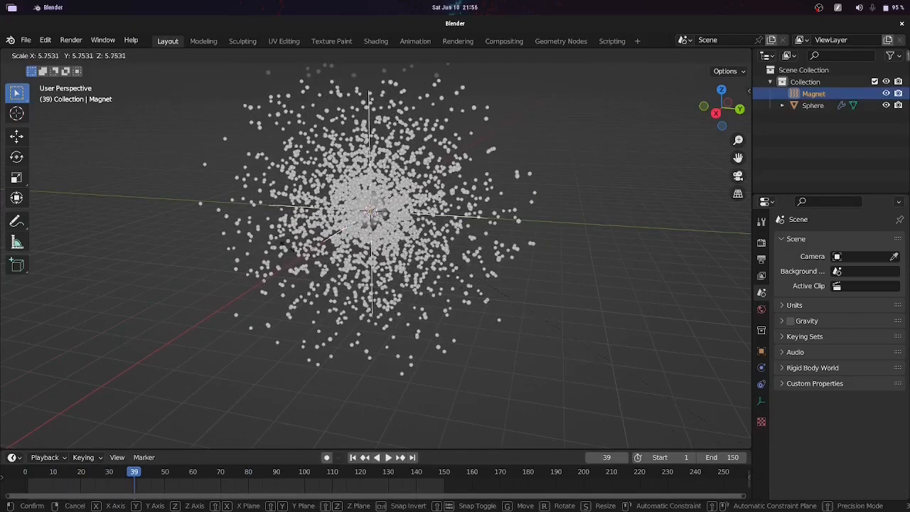
left_click(287, 243)
key("shift+Left")
key("space")
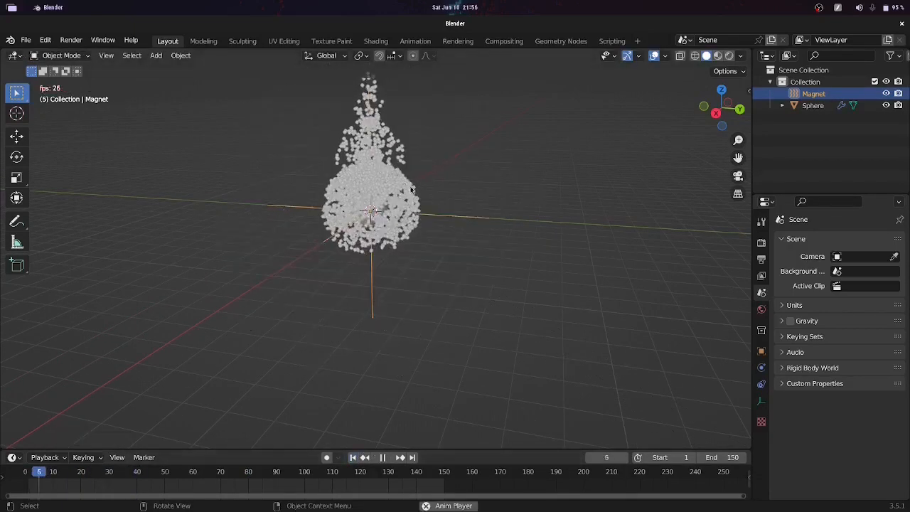
left_click(488, 257)
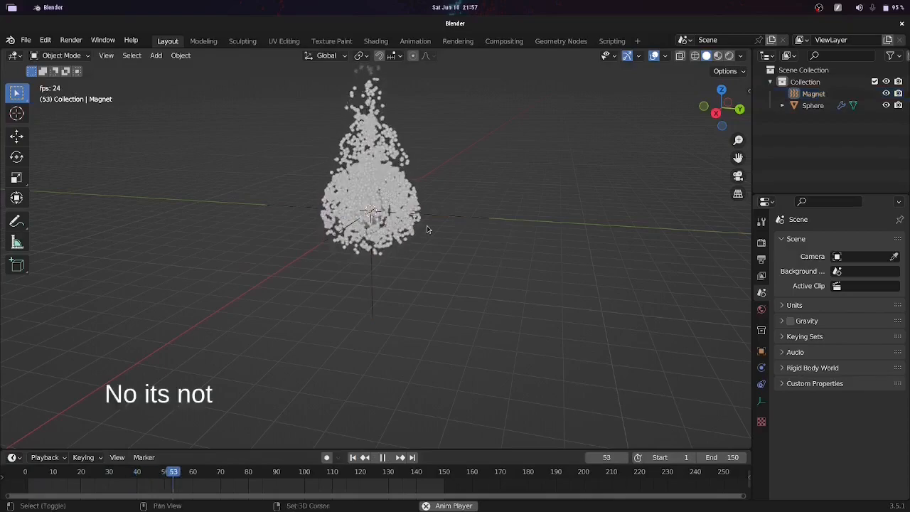
- Add an ico sphere with 1 subdivision at the scene origin
middle_click_drag(429, 227, 429, 282, "shift")
scroll(454, 276, "up", 1)
scroll(413, 277, "up", 2)
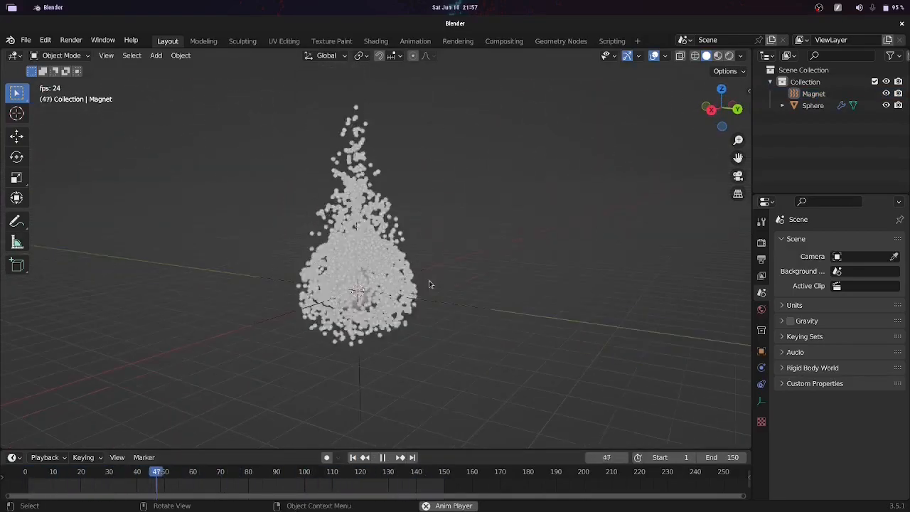
key("shift+a")
mouse_move(398, 72)
left_click(476, 119)
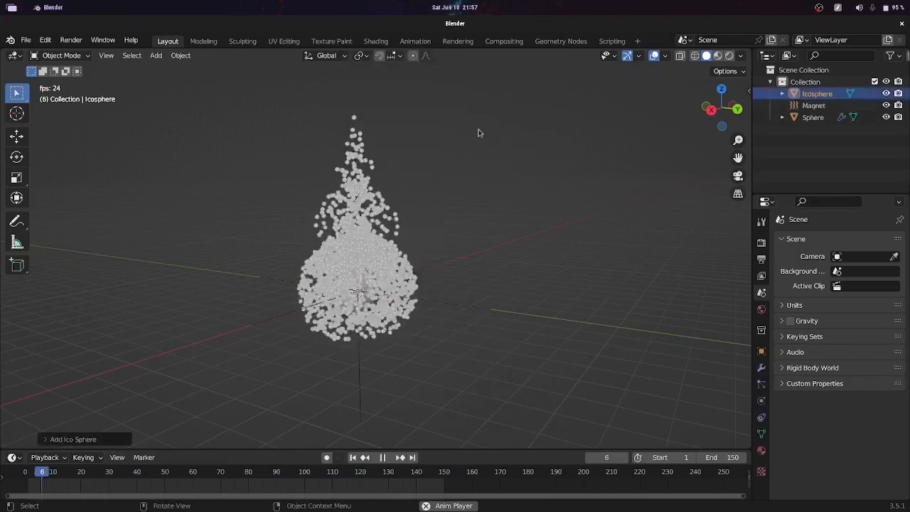
left_click(78, 437)
left_click(111, 325)
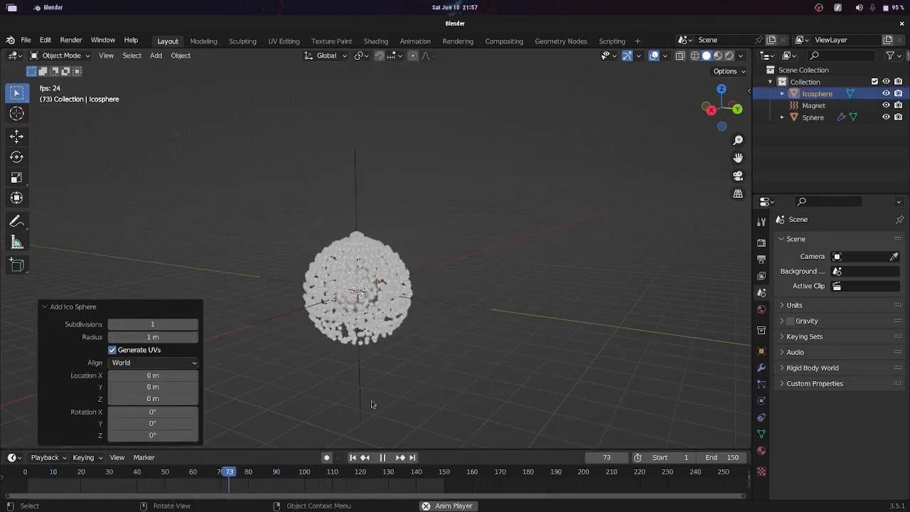
- Stop playback, scale the icosphere to about 2.528 and hide it in the viewport
key("Escape")
key("s")
left_click(704, 164)
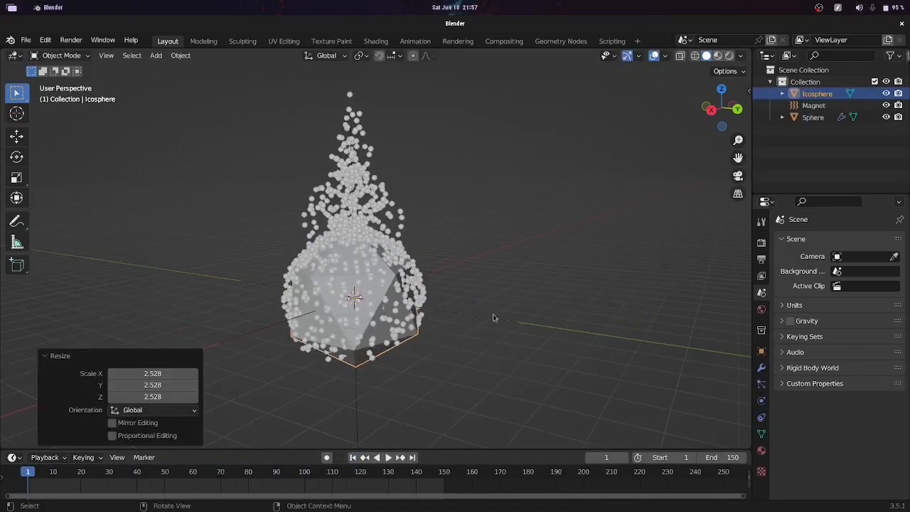
left_click(886, 94)
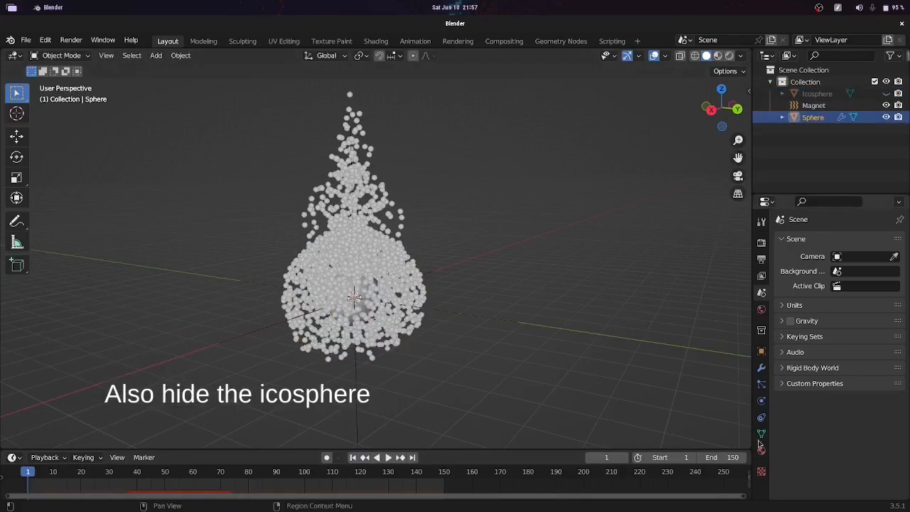
- Enable Rotation in the sphere's particle system settings
left_click(761, 401)
left_click(760, 384)
scroll(818, 425, "down", 2)
scroll(818, 425, "down", 2)
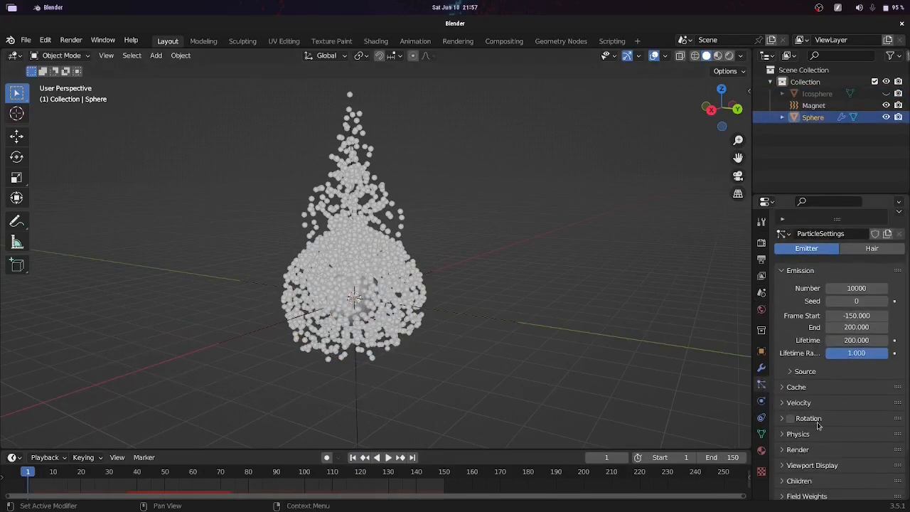
left_click(792, 419)
scroll(842, 427, "down", 2)
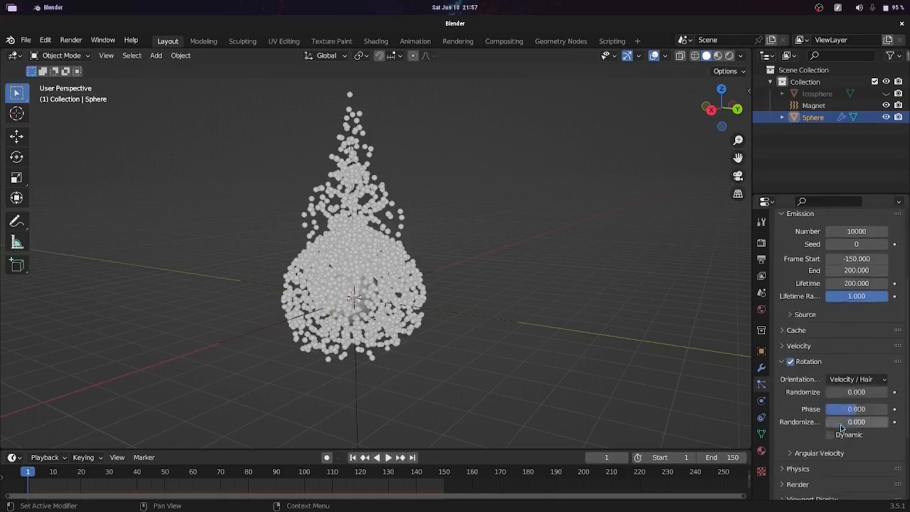
left_click(825, 362)
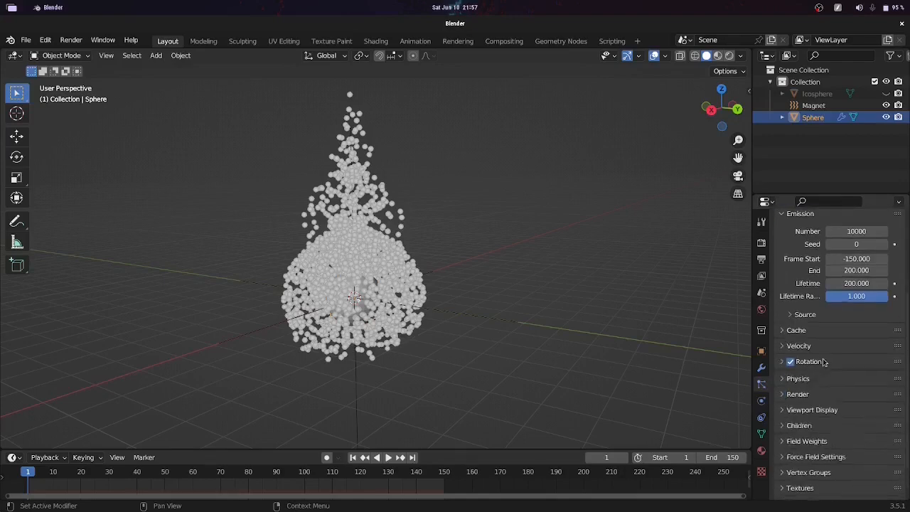
- Render the particles as Object, using the Icosphere as the instance object
scroll(498, 334, "up", 3)
left_click(840, 393)
left_click(857, 402)
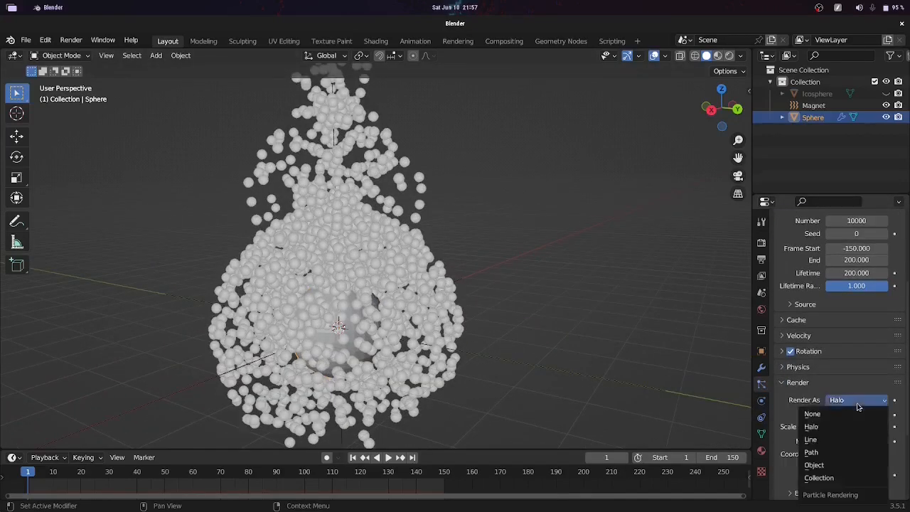
left_click(843, 465)
scroll(843, 455, "down", 2)
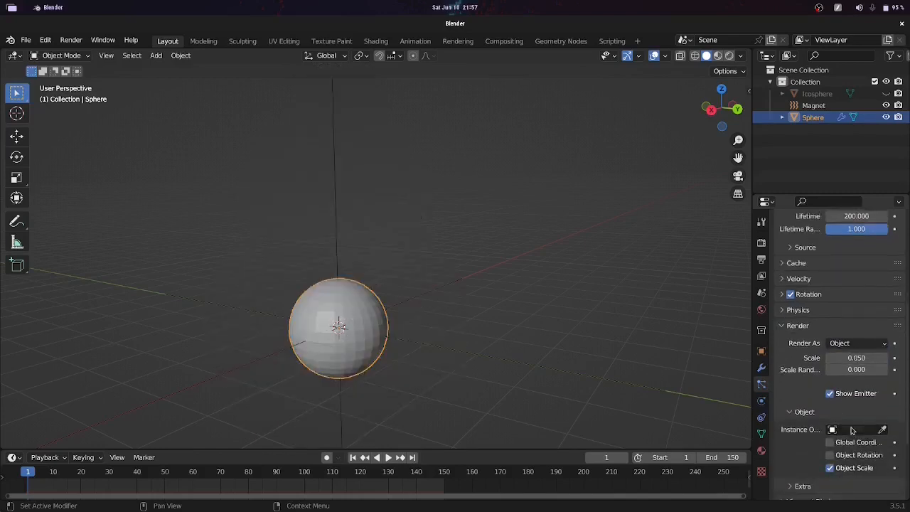
left_click(853, 430)
left_click(816, 306)
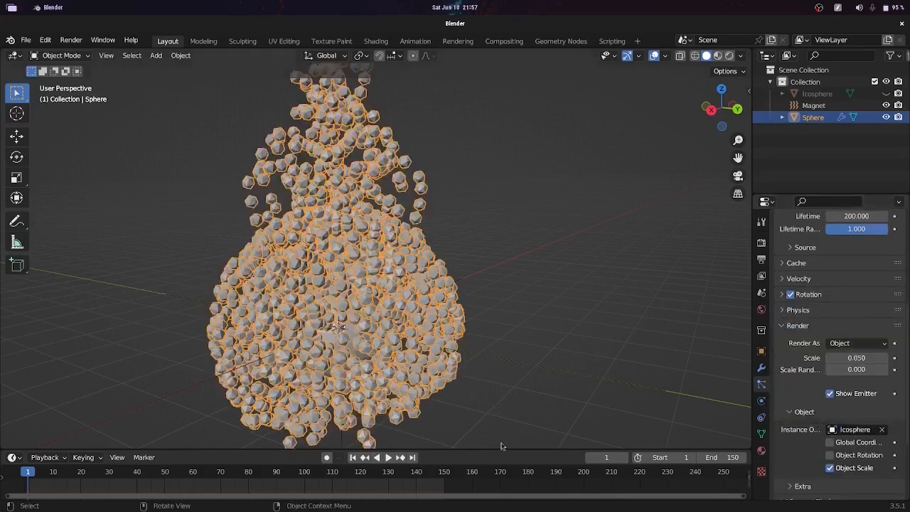
- Play the icosphere particle animation and turn off the viewport overlays
left_click(569, 368)
key("space")
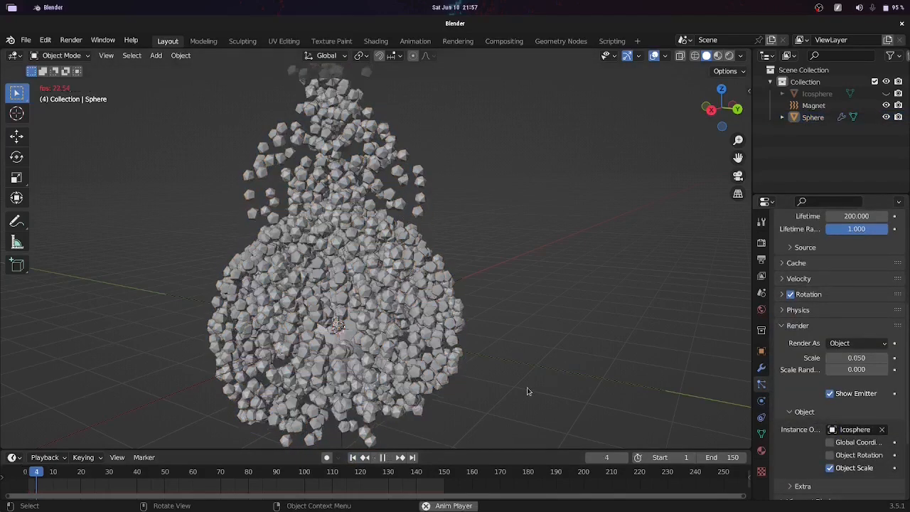
scroll(498, 370, "down", 2)
middle_click_drag(451, 335, 433, 327)
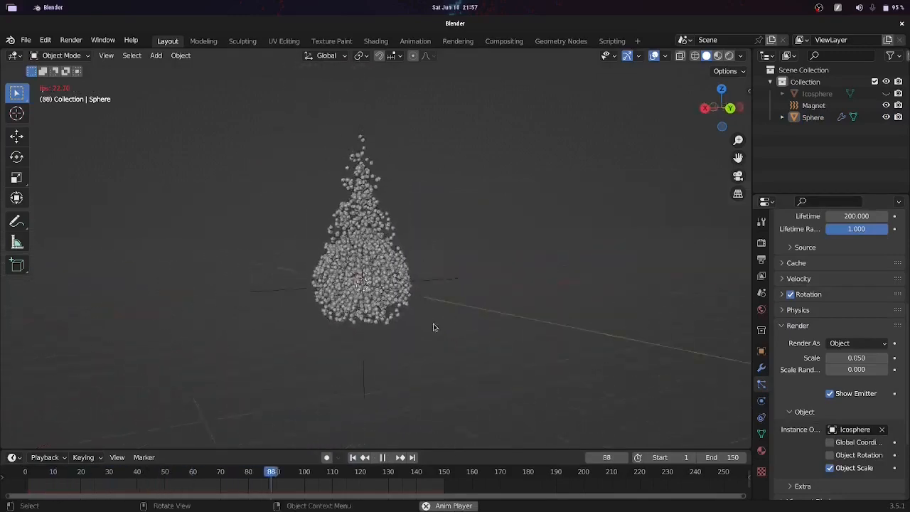
left_click(654, 55)
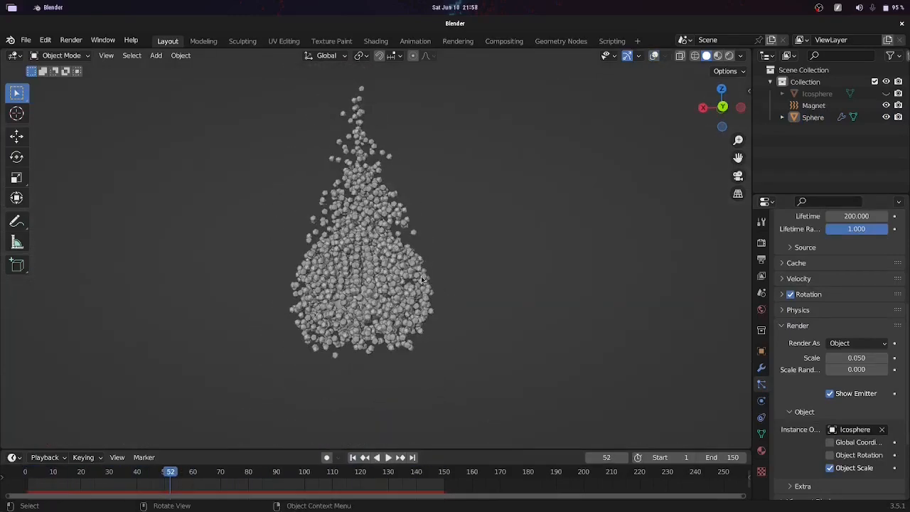
middle_click_drag(443, 347, 418, 346)
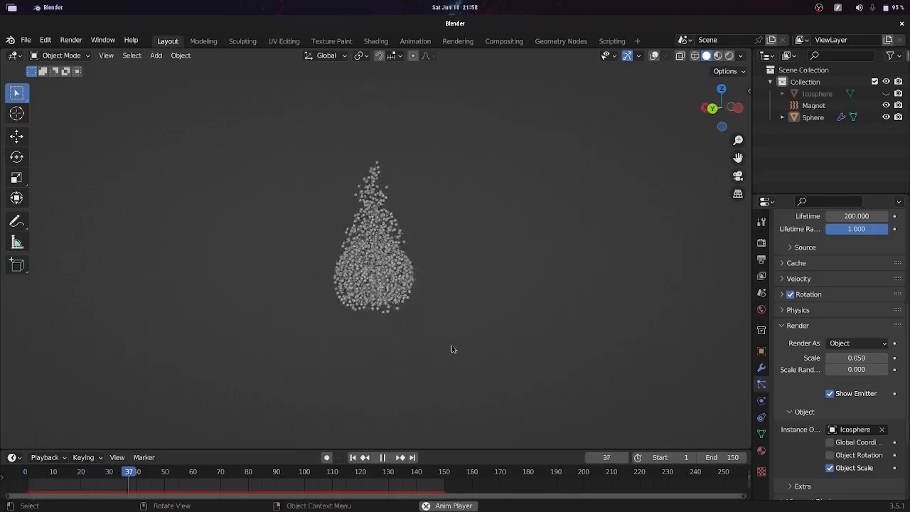
- Set the particles' render scale randomness to 1.000, keeping them rendered as Object
scroll(453, 349, "up", 3)
left_click(854, 343)
left_click(847, 407)
left_click_drag(849, 370, 907, 370)
scroll(548, 282, "down", 3)
middle_click_drag(549, 283, 569, 281)
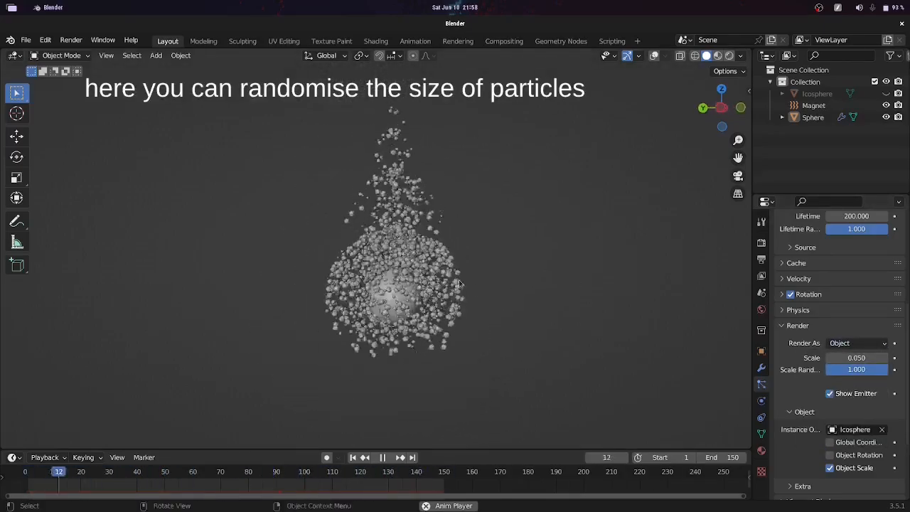
- Stop playback and bake the sphere's particle simulation cache
scroll(459, 279, "up", 3)
middle_click_drag(459, 280, 435, 294)
left_click(383, 458)
scroll(810, 340, "up", 9)
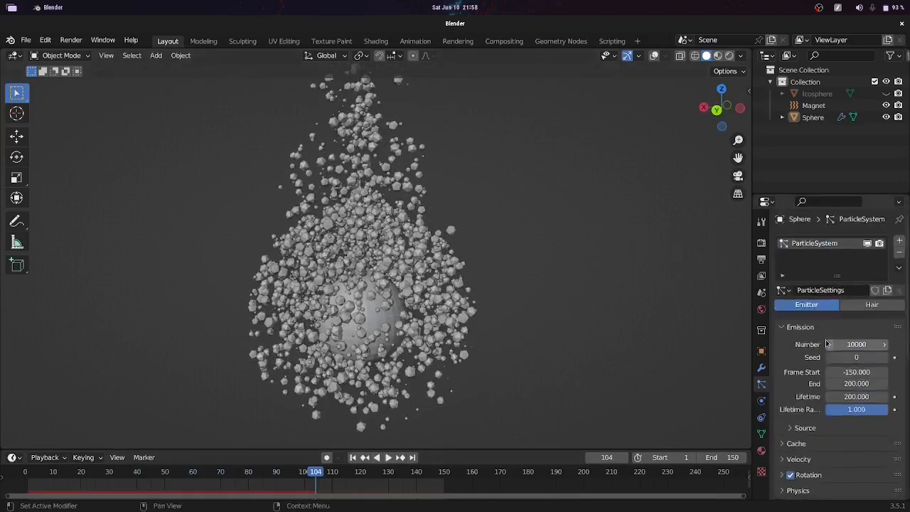
left_click(805, 328)
left_click(806, 345)
scroll(852, 383, "down", 2)
left_click(840, 448)
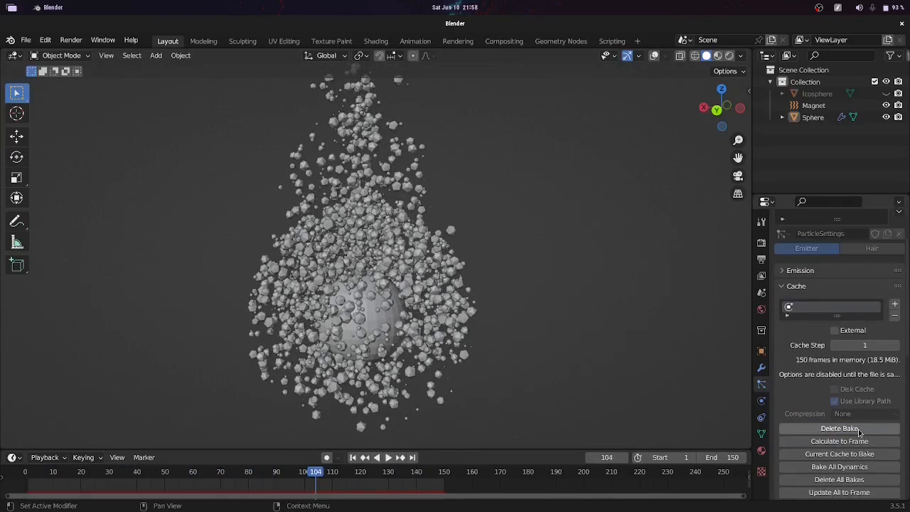
- Play back the baked particle simulation and examine it from near and far
scroll(855, 437, "down", 3)
key("space")
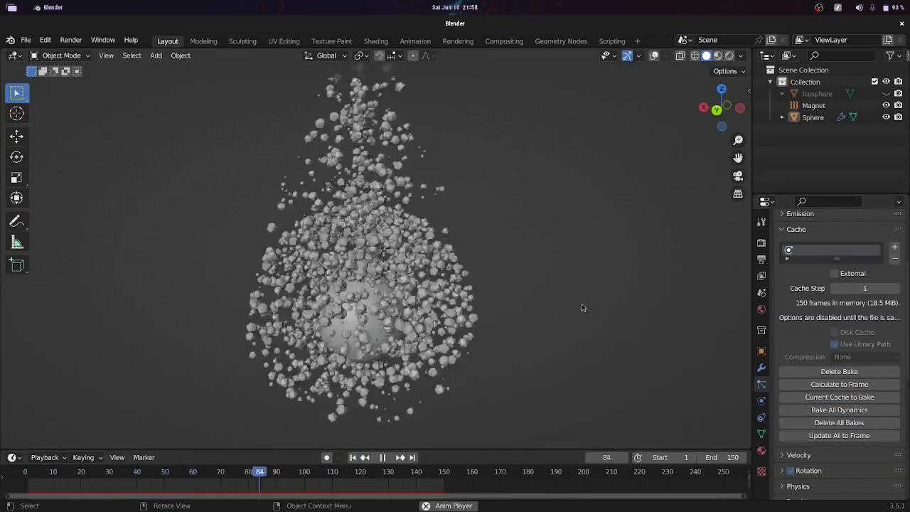
middle_click_drag(583, 307, 600, 315)
scroll(530, 283, "down", 3)
middle_click_drag(500, 304, 459, 311, "shift")
key("space")
scroll(460, 309, "up", 2)
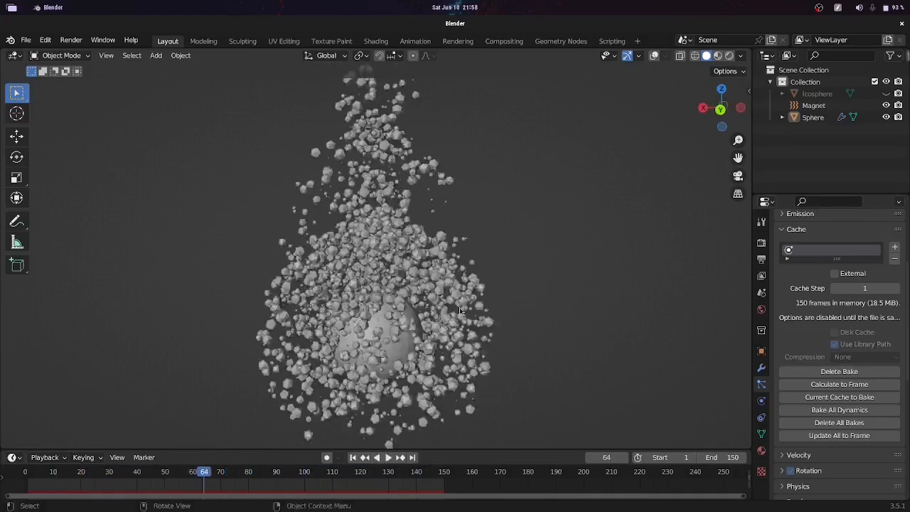
scroll(461, 307, "down", 4)
key("space")
key("space")
scroll(466, 304, "up", 2)
- Switch the viewport to rendered shading and enable Ambient Occlusion, Bloom, Screen Space Reflections and Motion Blur for the render
key("z")
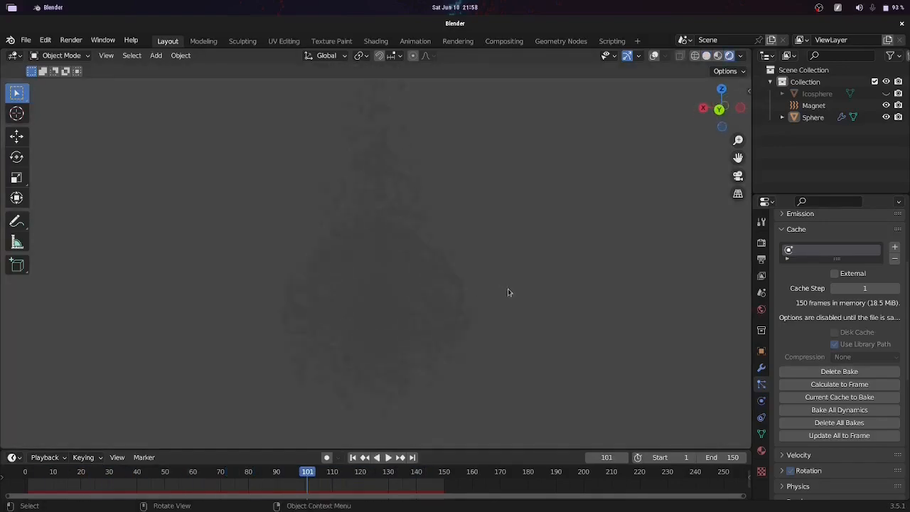
left_click(762, 243)
left_click(791, 387)
left_click(791, 402)
scroll(804, 427, "down", 3)
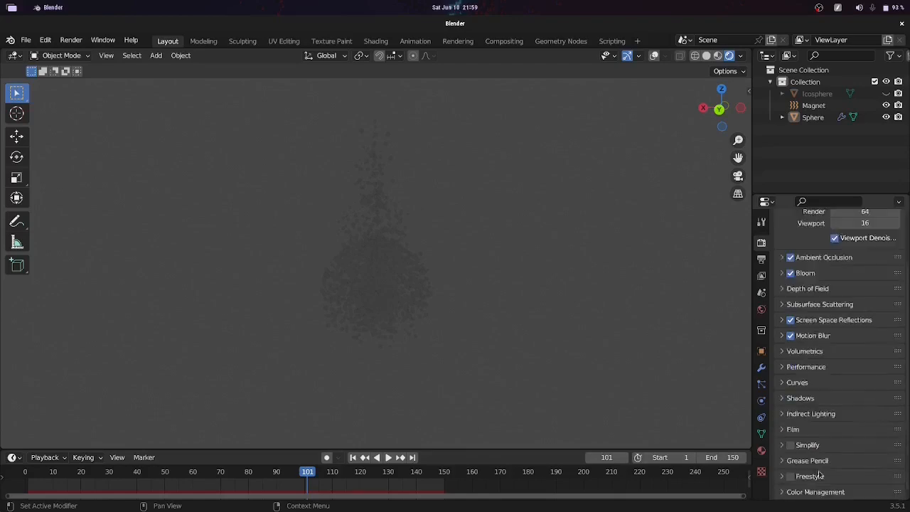
- Change the look in the render's Color Management settings
left_click(817, 493)
scroll(825, 484, "down", 5)
left_click(859, 431)
left_click(850, 380)
- Darken the world's background color and assign a Principled Volume shader as the world volume
left_click(763, 310)
left_click(864, 320)
left_click_drag(879, 215, 879, 236)
left_click(825, 353)
left_click(849, 372)
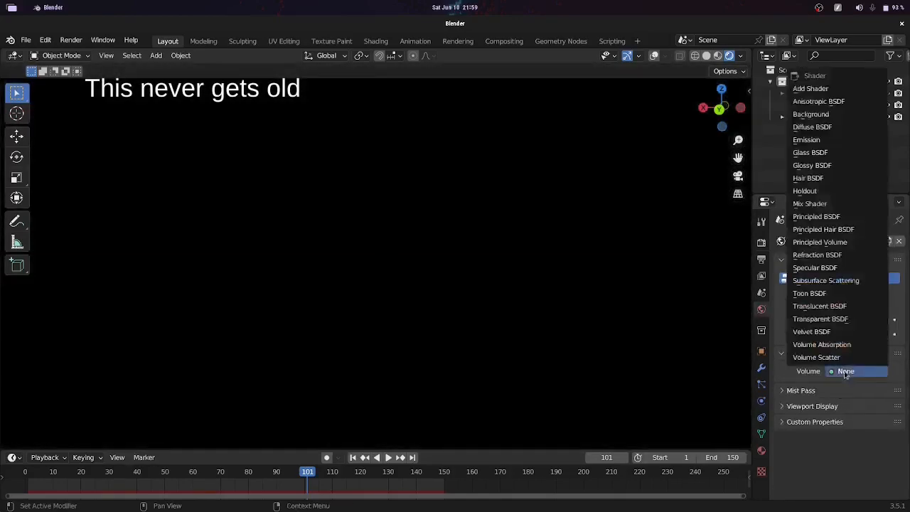
left_click(867, 320)
left_click_drag(879, 204, 879, 219)
left_click(846, 371)
left_click(832, 236)
- Set the world volume's density to 0.03 and make the world's background color black
double_click(869, 421)
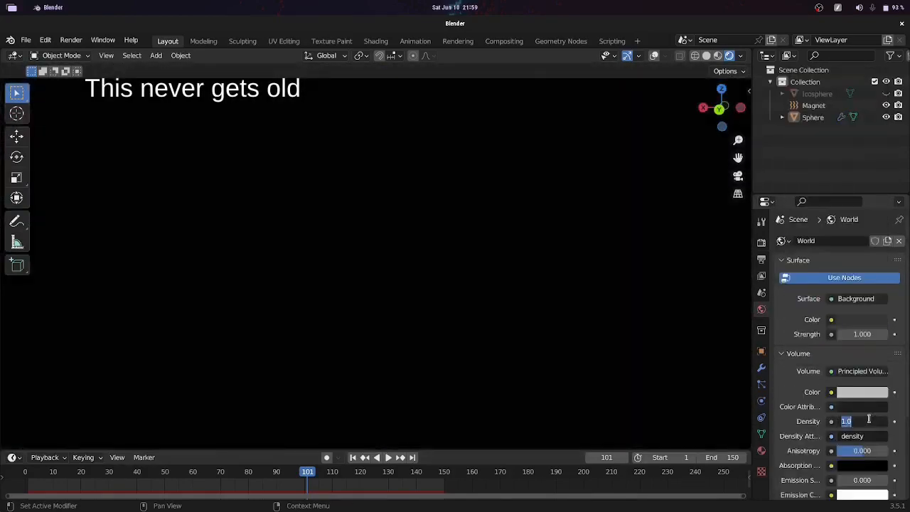
type(".02")
key("BackSpace")
type("3")
key("Return")
middle_click_drag(484, 262, 498, 283)
left_click(867, 320)
left_click_drag(879, 222, 879, 245)
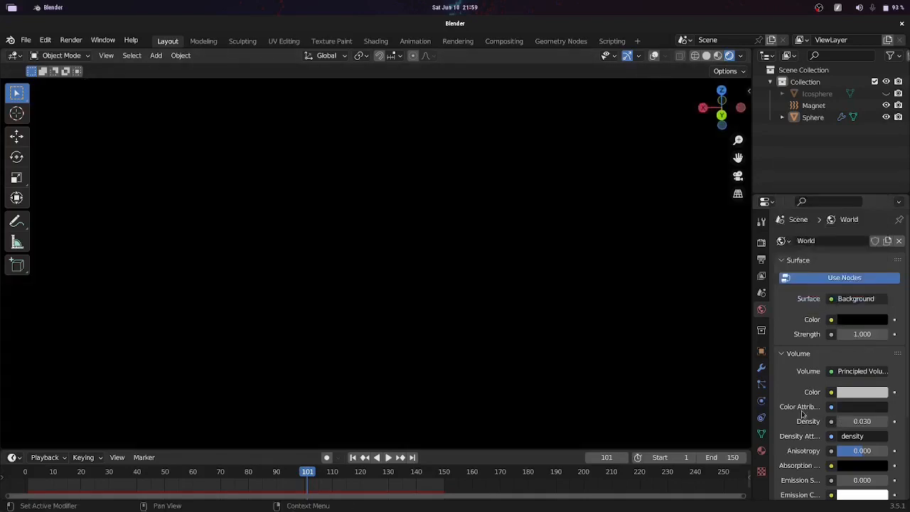
- Give the sphere a new material with white emission at a strength of 20
left_click(762, 450)
left_click(825, 293)
scroll(860, 394, "down", 10)
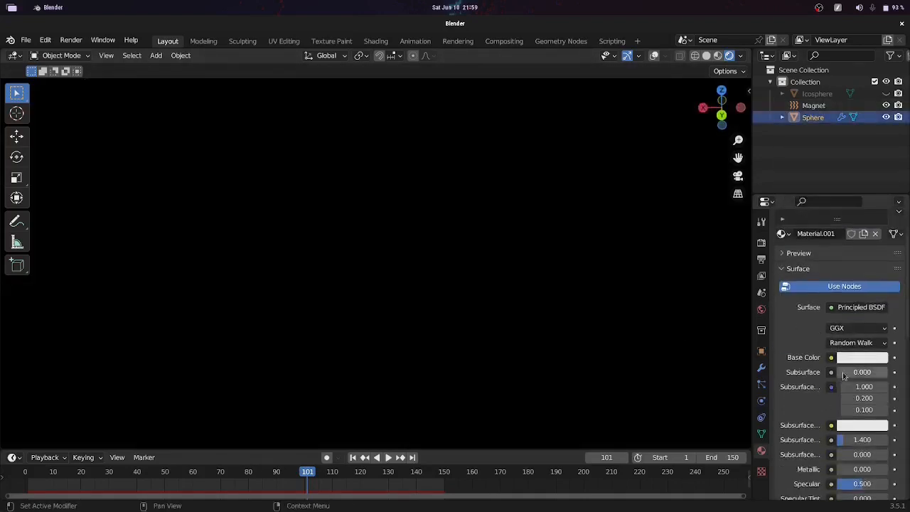
left_click(867, 322)
left_click_drag(879, 213, 879, 148)
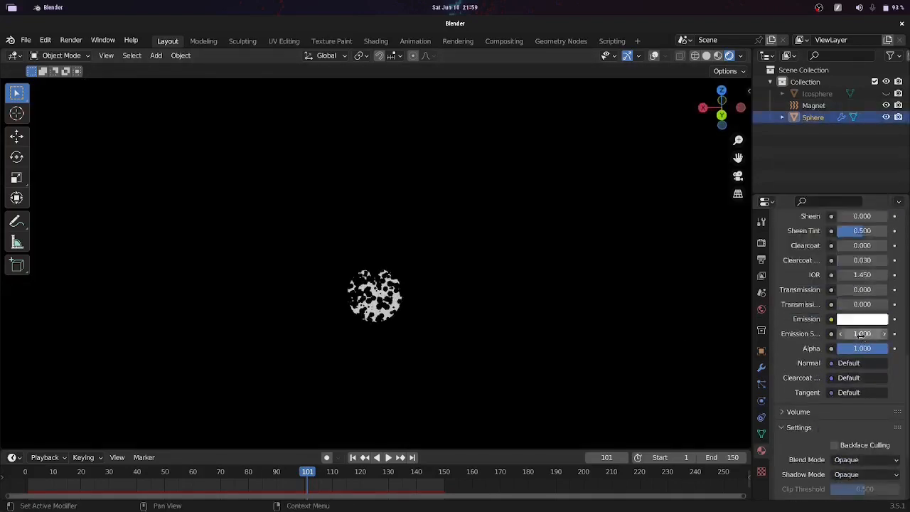
key("Return")
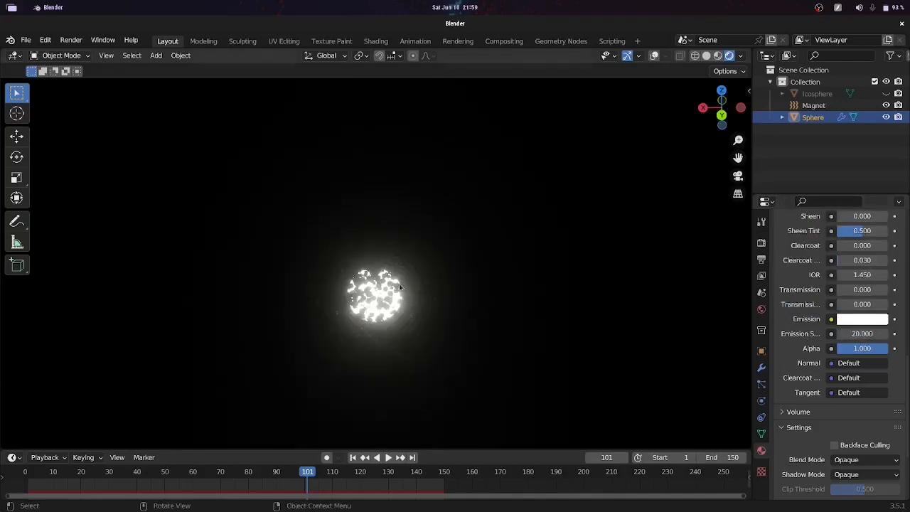
- Unhide the Icosphere in the viewport and assign the existing material named Material to it
scroll(441, 317, "down", 4)
middle_click_drag(469, 306, 411, 310)
scroll(434, 325, "up", 8)
scroll(430, 320, "down", 3)
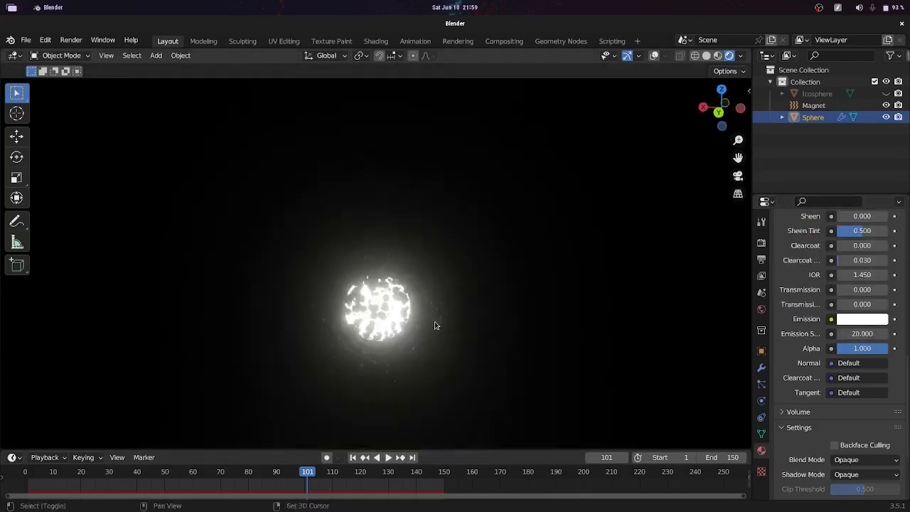
left_click(829, 95)
left_click(886, 94)
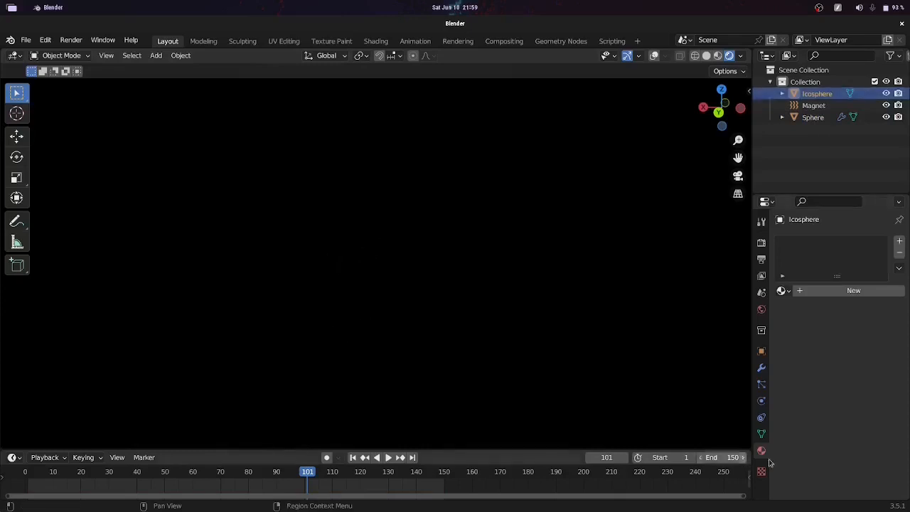
left_click(784, 291)
left_click(787, 308)
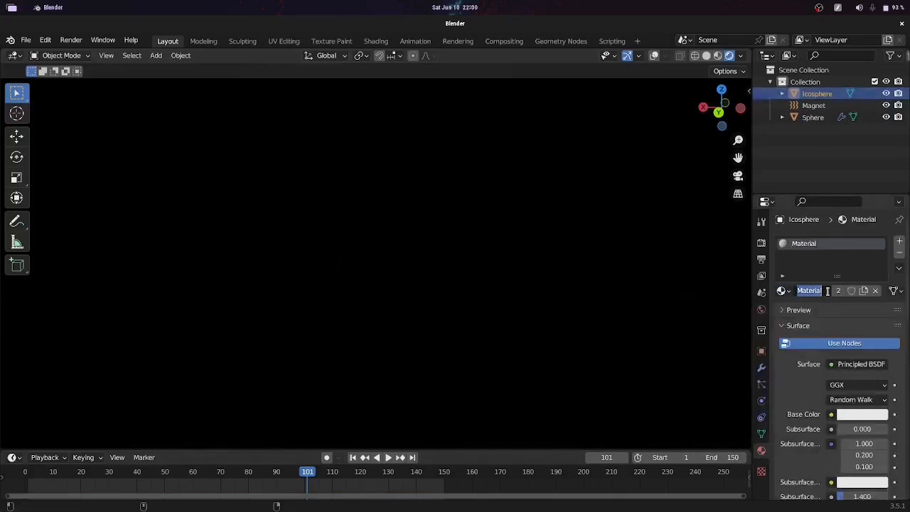
- Rename the Icosphere's material as Glass and change its surface shader to Glass BSDF
scroll(825, 307, "down", 12)
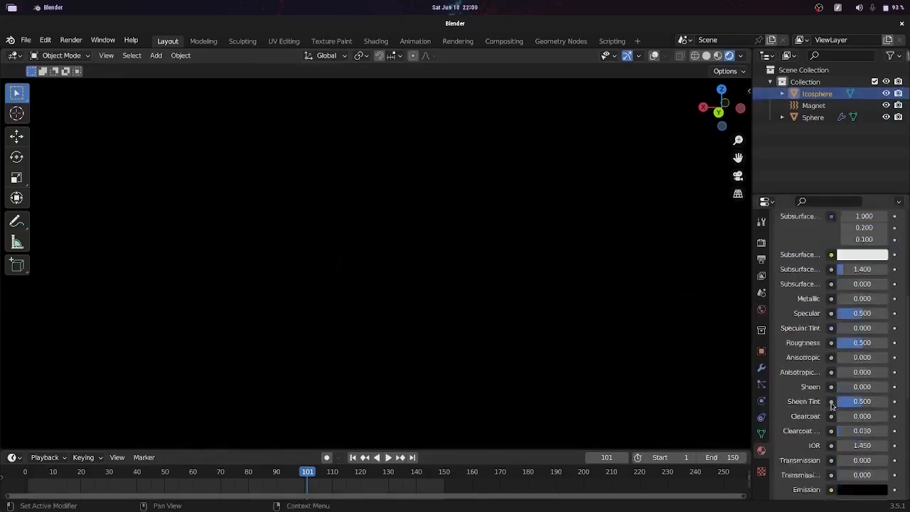
scroll(858, 274, "up", 10)
left_click(858, 270)
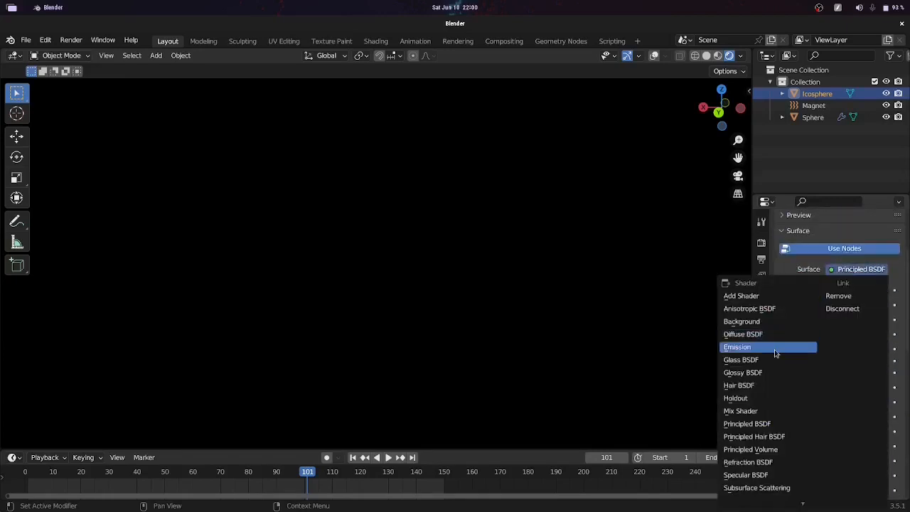
left_click(764, 363)
- Enable Screen Space Refraction on the glass material, with roughness 0.583, Blend Mode Alpha Blend and Shadow Mode Alpha Hashed
scroll(854, 388, "down", 2)
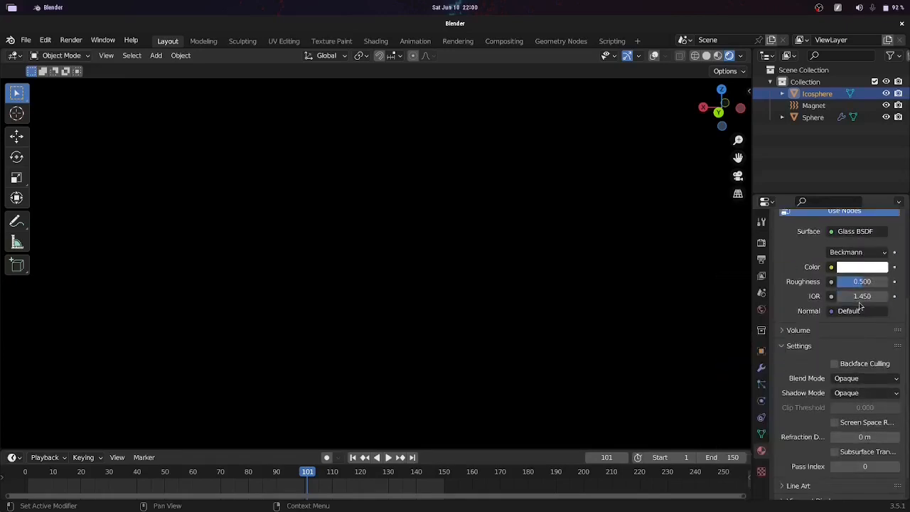
left_click(863, 273)
left_click(817, 332)
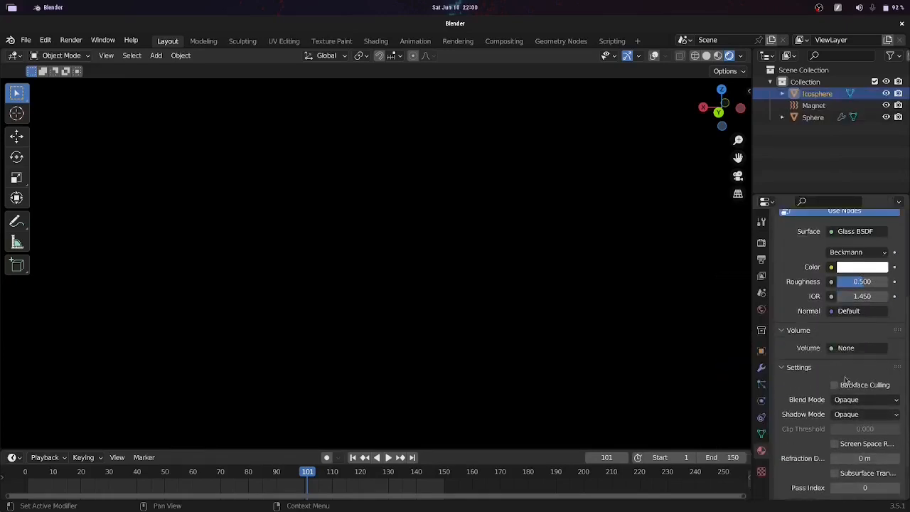
left_click(817, 336)
left_click(859, 379)
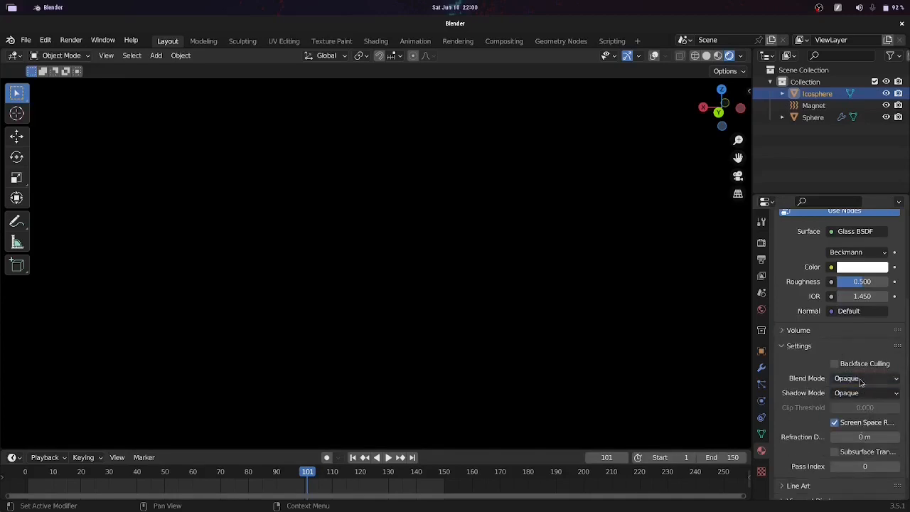
left_click(860, 381)
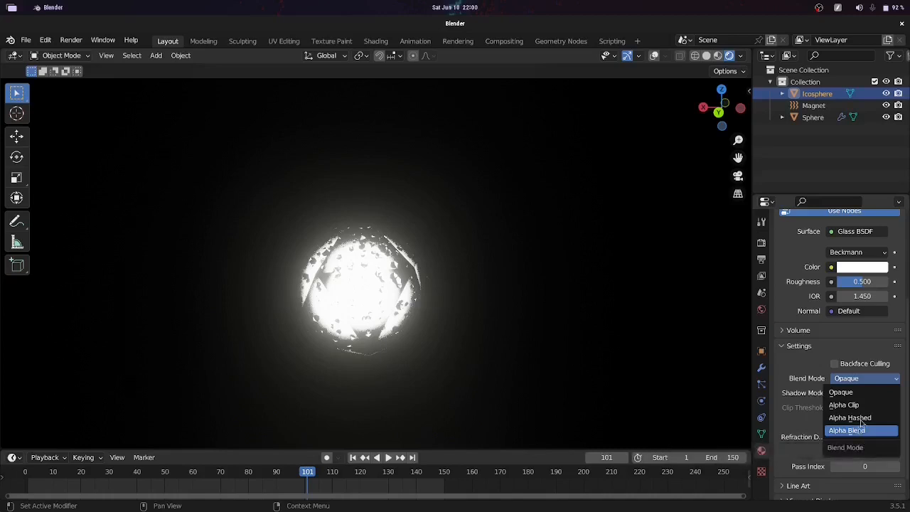
left_click(862, 429)
left_click(865, 393)
left_click(862, 442)
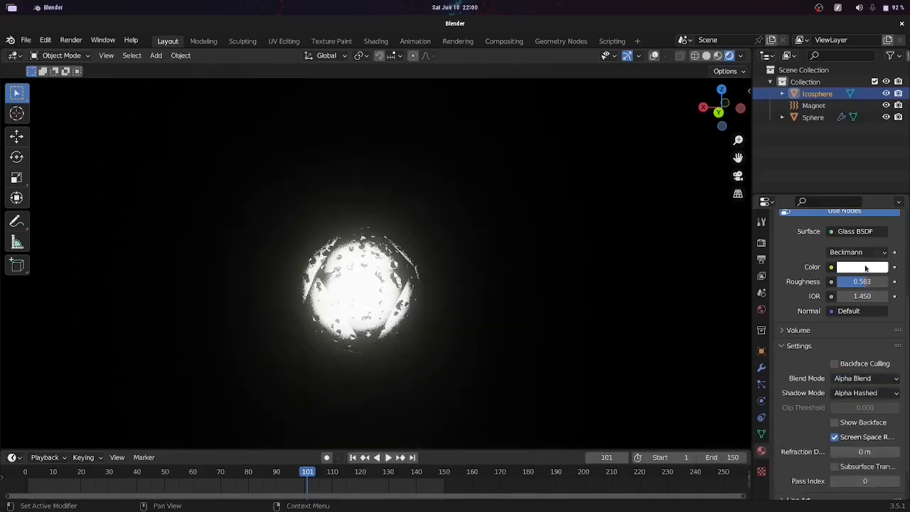
- Set the glass material's color to light blue and hide the Icosphere in the viewport
left_click(861, 266)
left_click(833, 124)
left_click(832, 126)
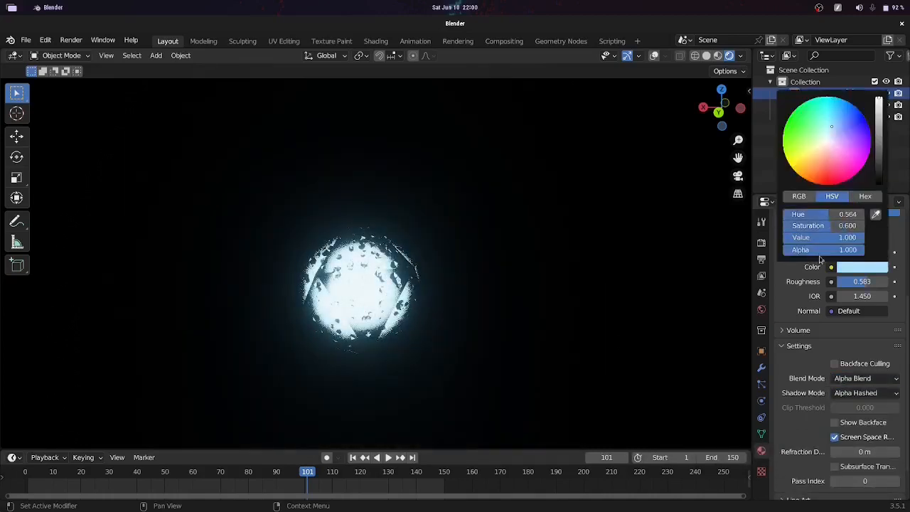
left_click(837, 122)
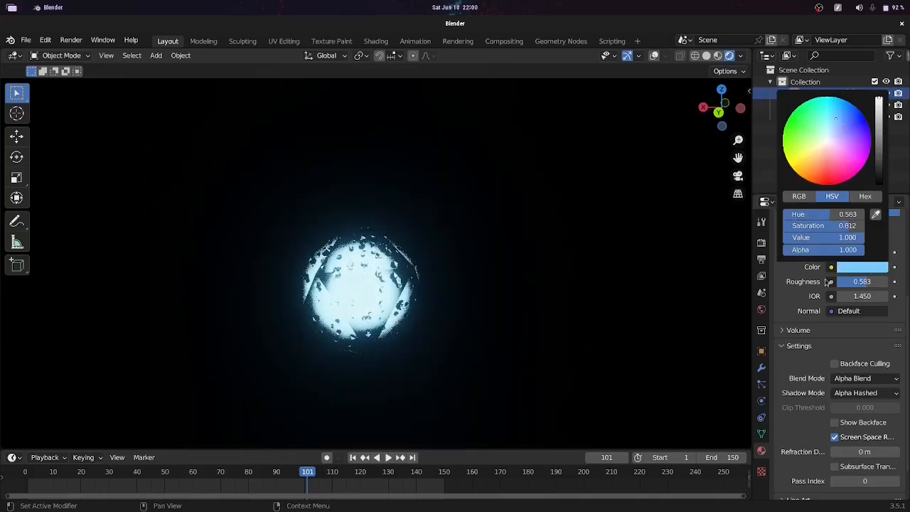
scroll(830, 291, "up", 5)
left_click(795, 325)
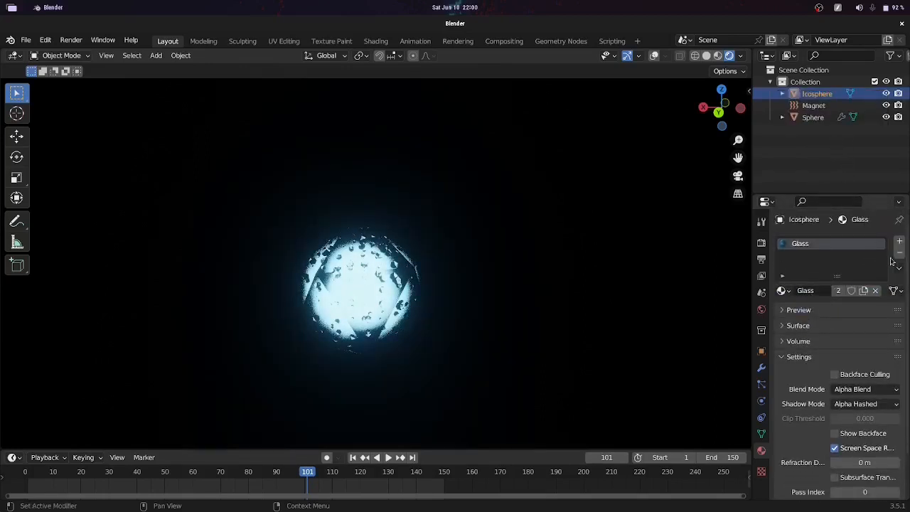
left_click(886, 93)
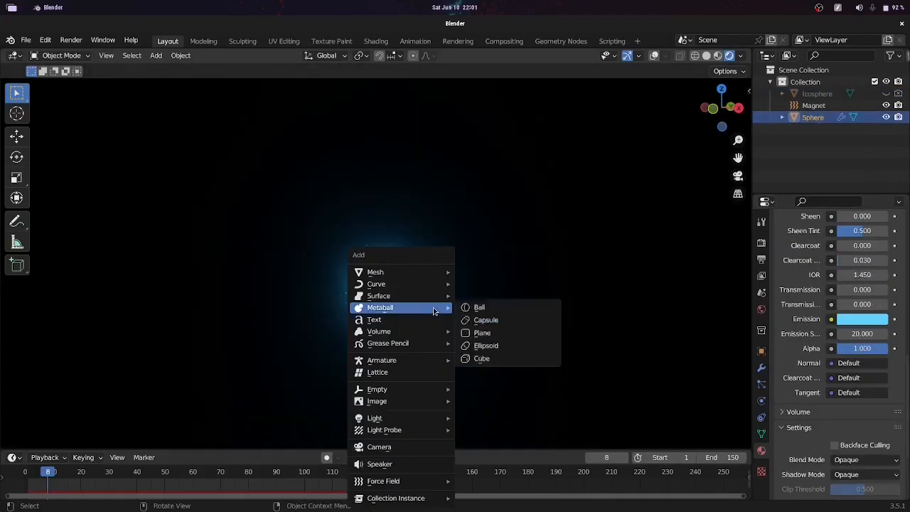
- Add a point light at the origin and parent it to the sphere, working in solid shading
mouse_move(404, 273)
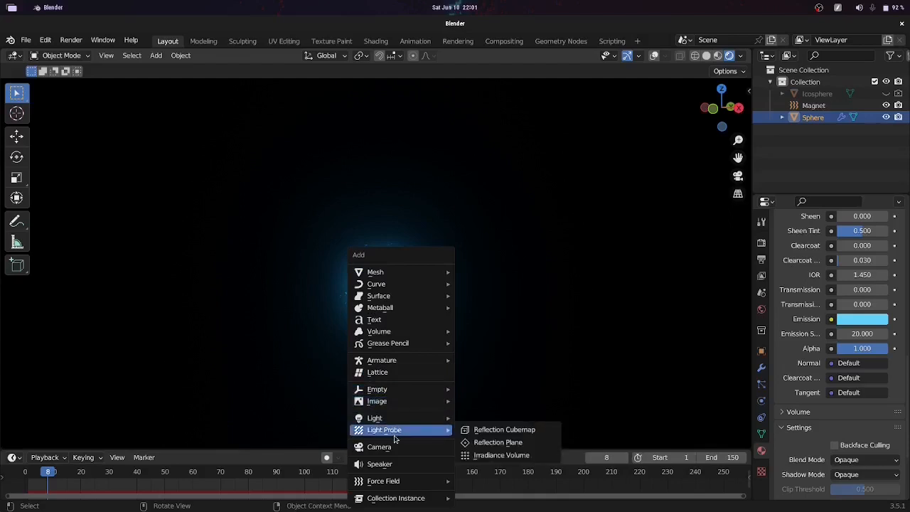
mouse_move(396, 421)
left_click(482, 418)
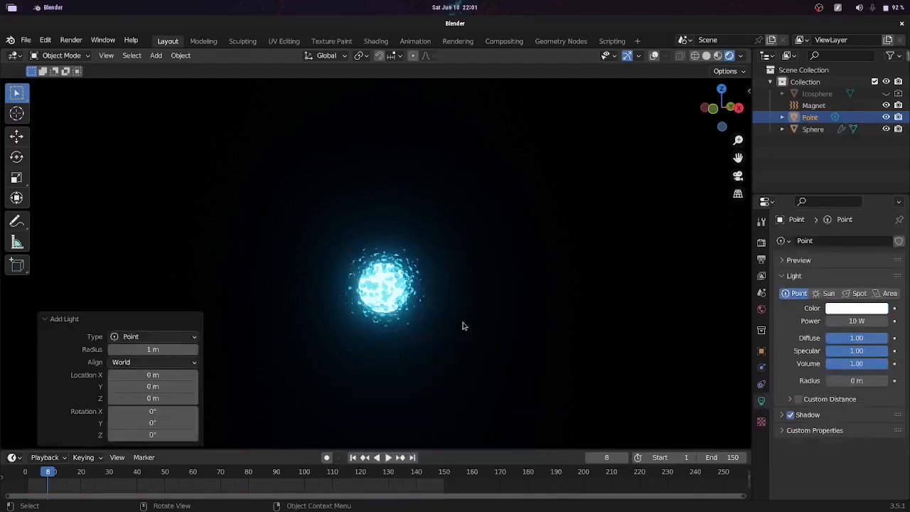
left_click(706, 56)
left_click(812, 130, "ctrl")
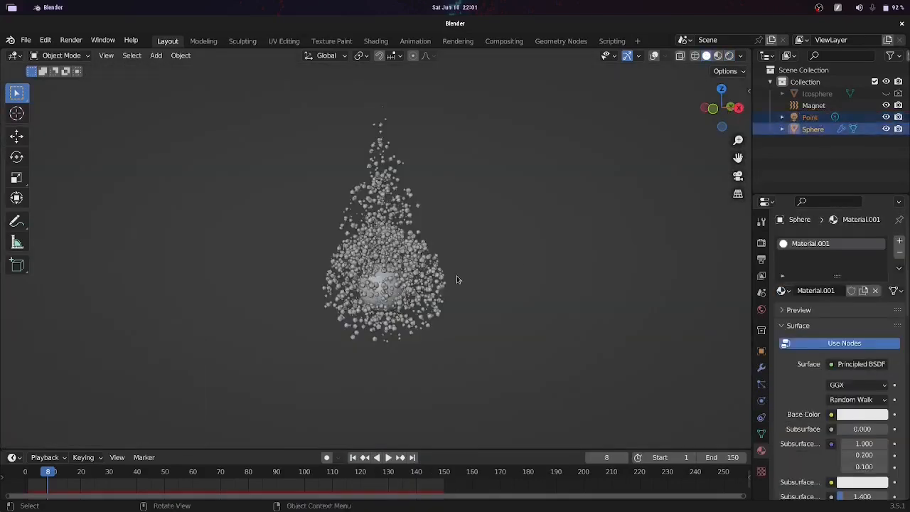
key("ctrl+p")
left_click(457, 278)
- Try moving the point light about -0.76 m along the Y axis in the side view
left_click(738, 112)
left_click(782, 117)
left_click(822, 153)
key("g")
key("y")
left_click(455, 312)
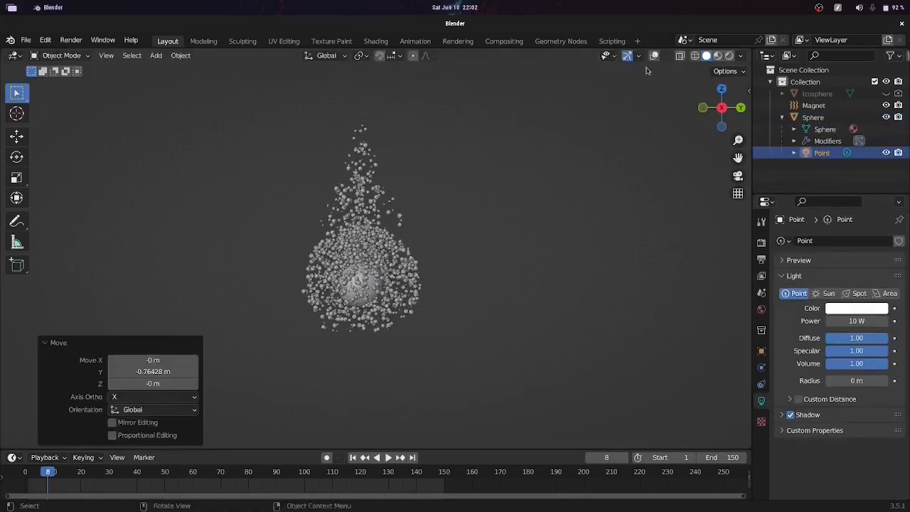
- Scale the point light by about 13.85 and set its radius to 3.41 m
middle_click_drag(446, 314, 469, 321)
key("s")
left_click(861, 365)
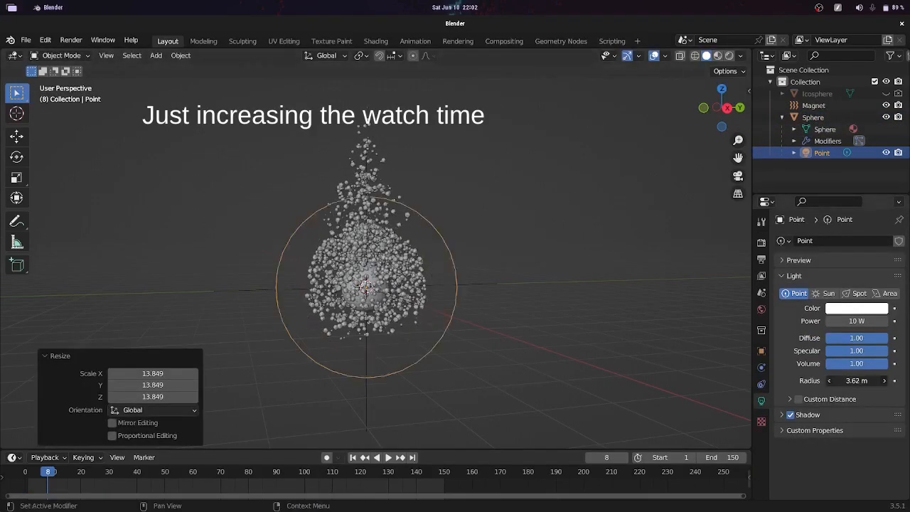
left_click_drag(857, 380, 846, 380)
- Set the point light's color to light blue and its power to 1000 W, displayed in rendered shading without overlays
left_click(856, 309)
left_click(839, 192)
double_click(850, 323)
type("100")
left_click(728, 56)
left_click(562, 230)
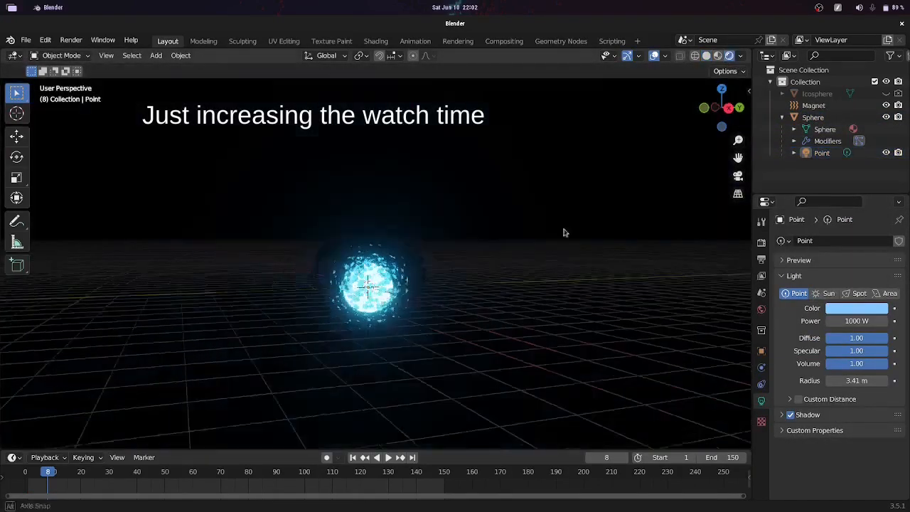
left_click(654, 56)
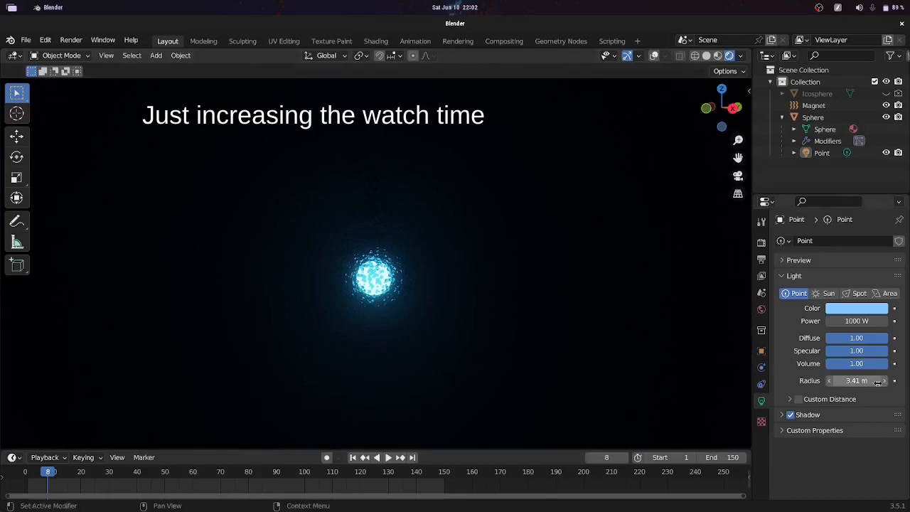
- Adjust the point light's radius to 2.2 m and return the viewport to solid shading with overlays
left_click_drag(857, 381, 887, 381)
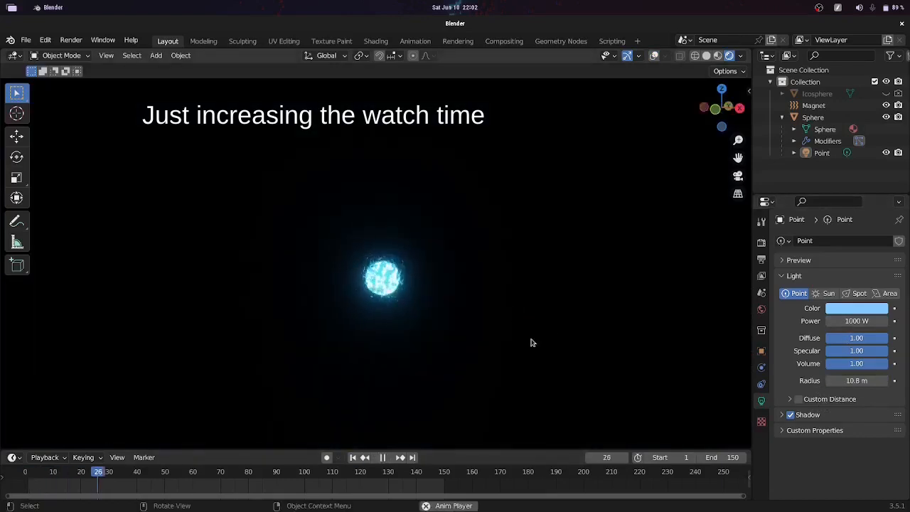
key("space")
mouse_move(532, 343)
middle_mouse_down()
mouse_move(435, 328)
mouse_move(475, 326)
middle_mouse_up()
left_click(706, 56)
left_click(654, 55)
left_click_drag(530, 282, 406, 280)
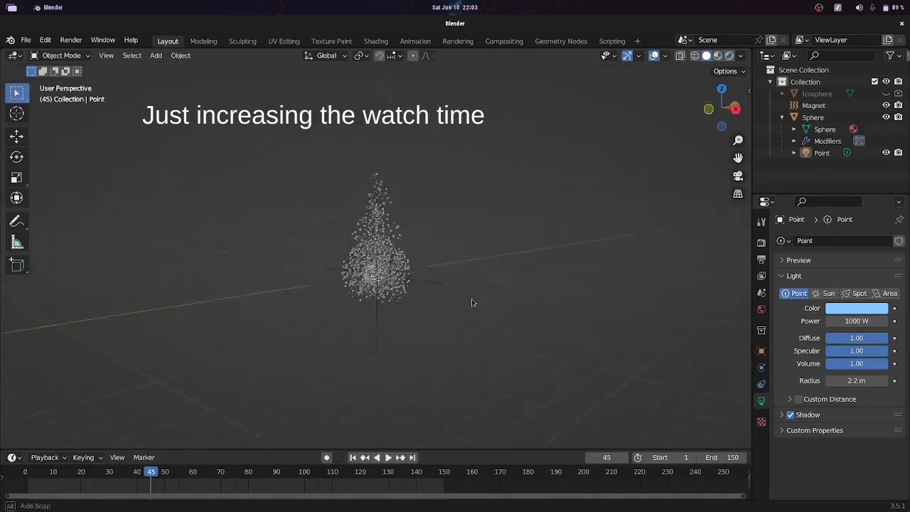
- Rename the sphere as SSPSP and expand its hierarchy in the scene collection
left_click(782, 117)
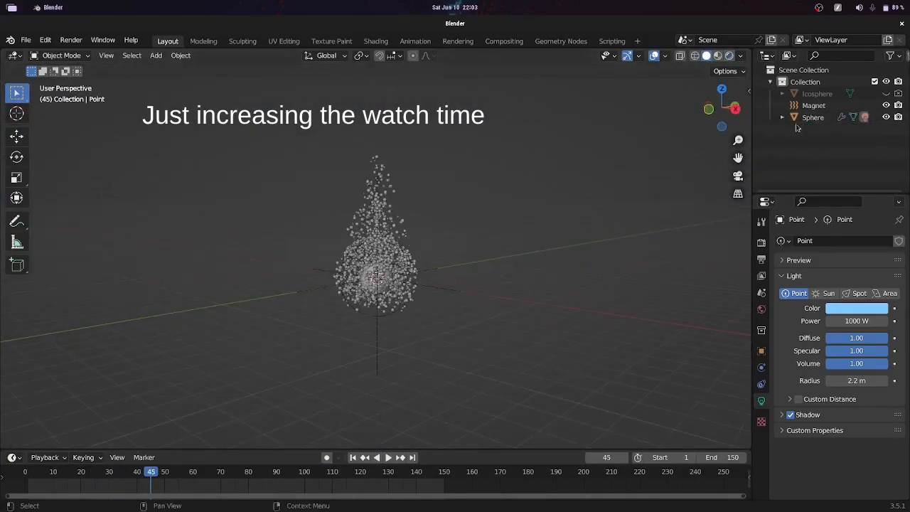
double_click(813, 118)
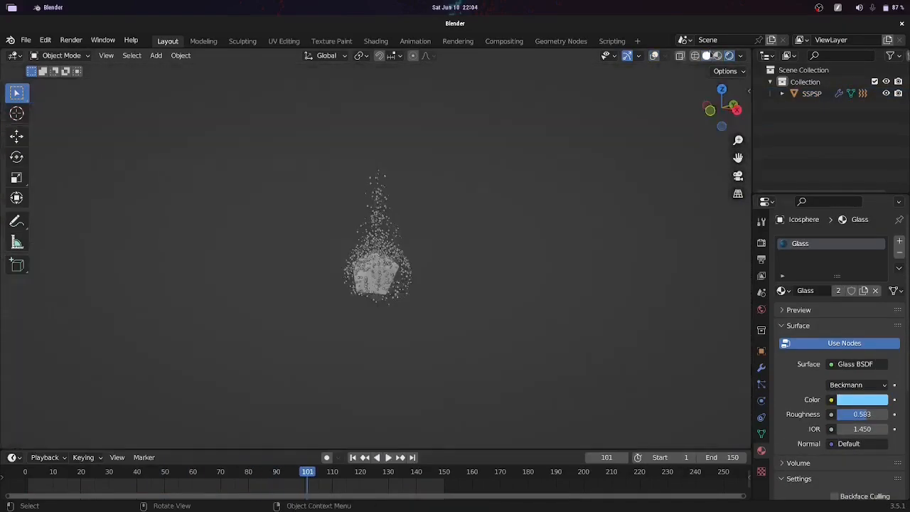
left_click(783, 93)
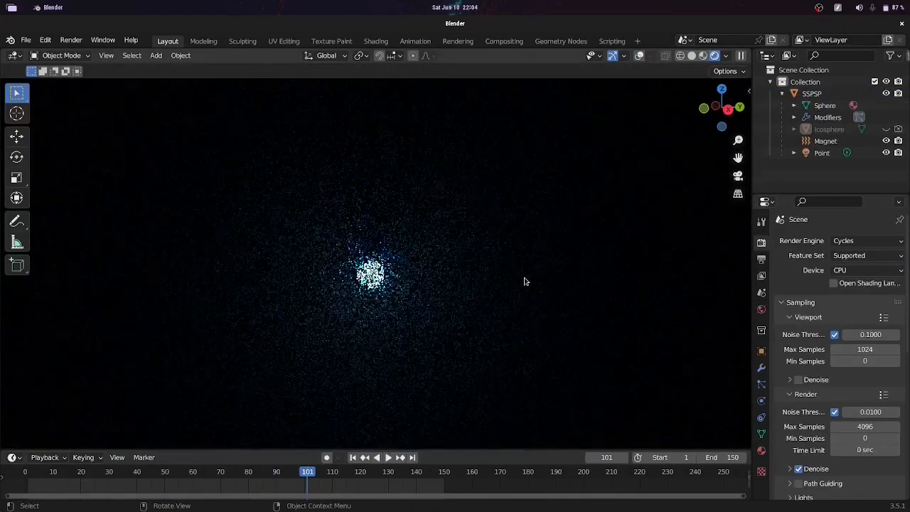
- Switch the render engine to Eevee
left_click(866, 241)
left_click(864, 255)
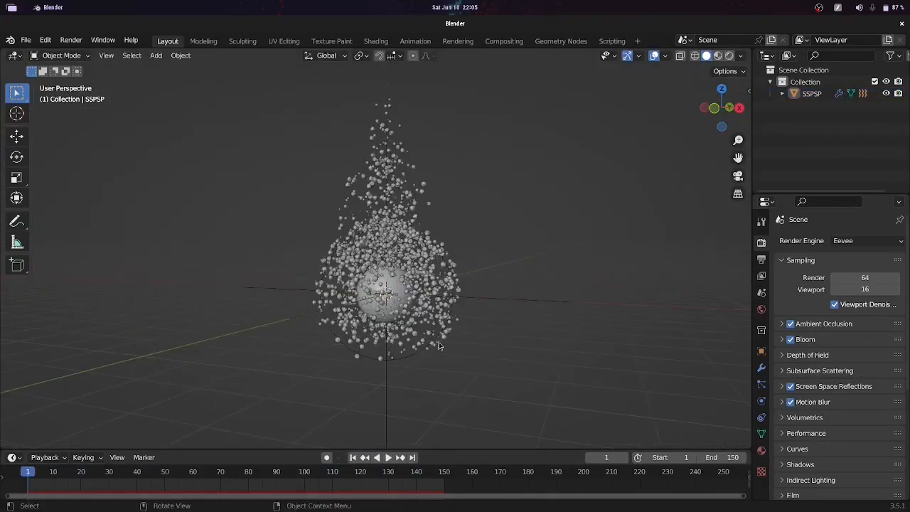
- Add a cube 2 m in size at the origin and move it about 4 m down the Z axis, below the sphere
key("shift+a")
mouse_move(455, 198)
left_click(478, 210)
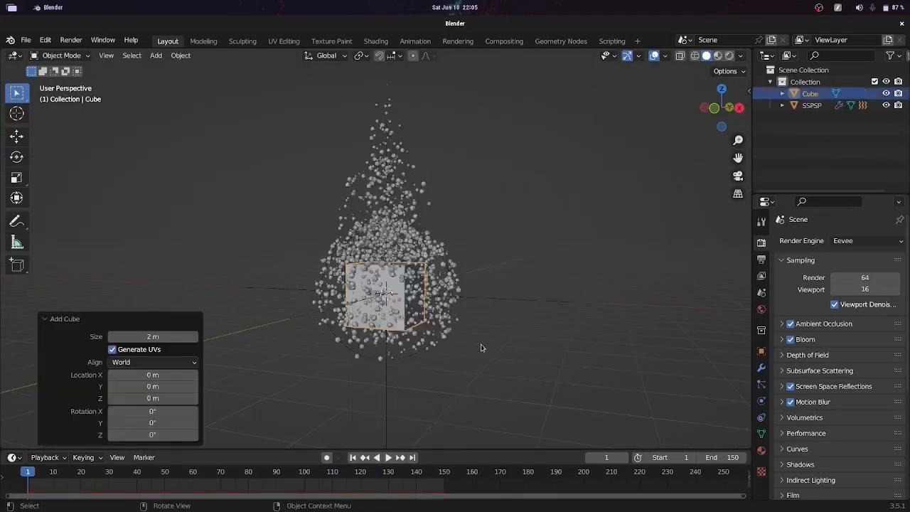
scroll(482, 347, "down", 2)
left_click(739, 108)
key("g")
key("z")
left_click(404, 446)
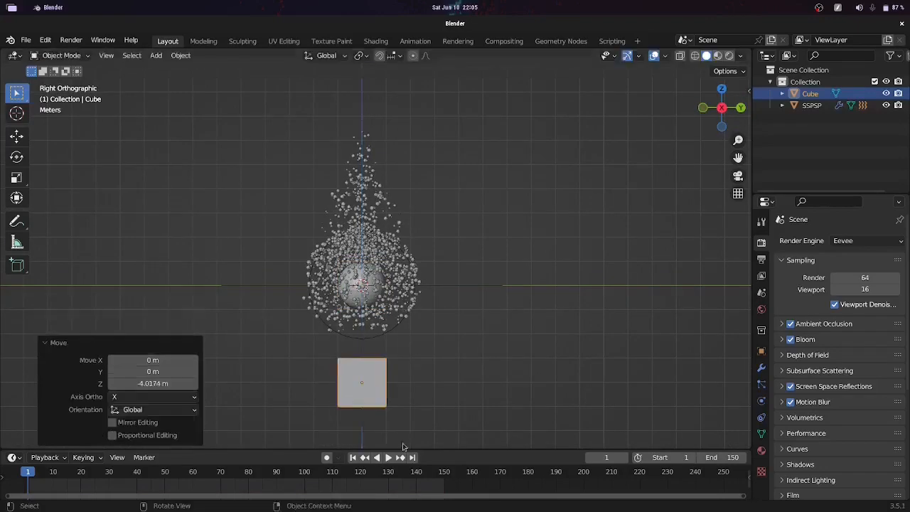
- Reshape the cube's top in the right side view by moving its two upper corners outward, raising one to form a slope
key("Tab")
left_click(695, 57)
left_click_drag(368, 350, 402, 372)
key("g")
left_click(450, 339)
left_click_drag(320, 354, 363, 380)
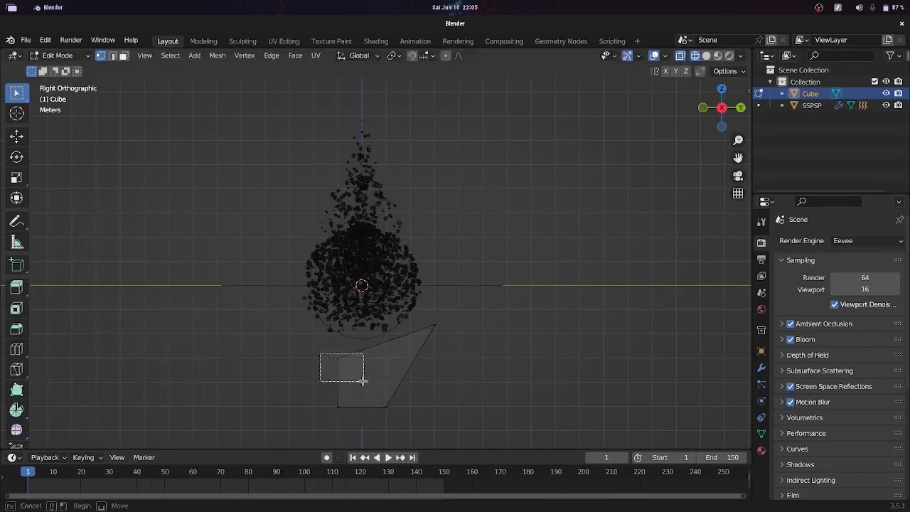
key("g")
left_click(335, 380)
- Lower the cube's bottom vertices about 5.1 m in total and scale the base up slightly to form a tall tapered pedestal
left_click_drag(305, 384, 435, 447)
key("g")
left_click(489, 210)
scroll(489, 213, "down", 3)
middle_click_drag(511, 397, 502, 308, "shift")
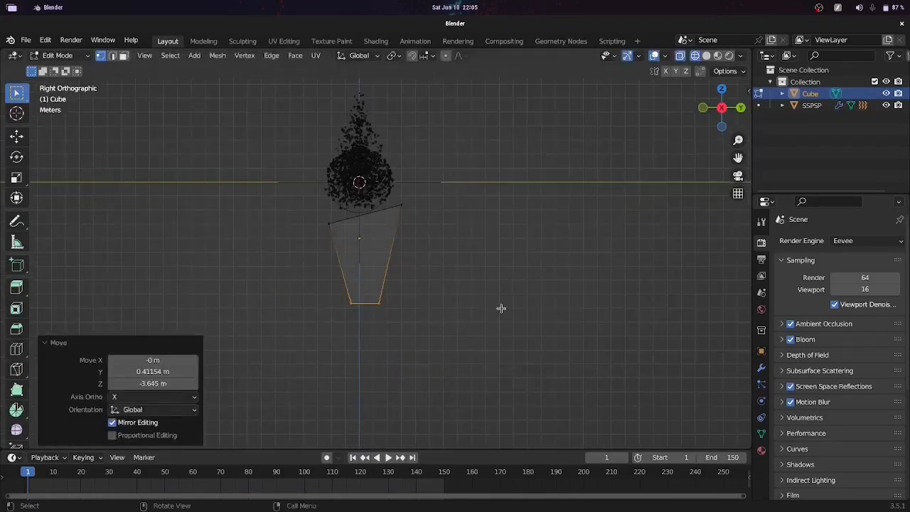
key("s")
left_click(550, 311)
key("g")
left_click(531, 337)
- Widen the pedestal's top vertices in the front view by scaling them about 2.05 along the X axis
left_click(702, 107)
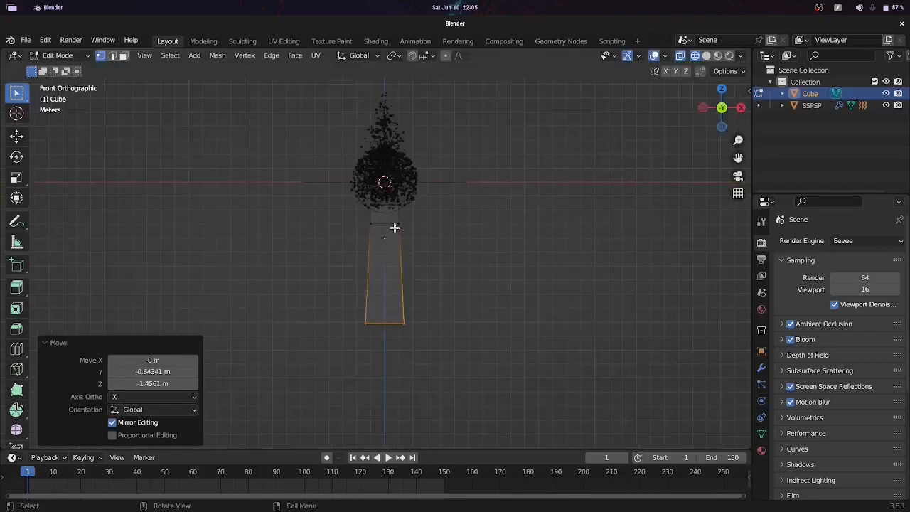
key("s")
key("x")
left_click(500, 249)
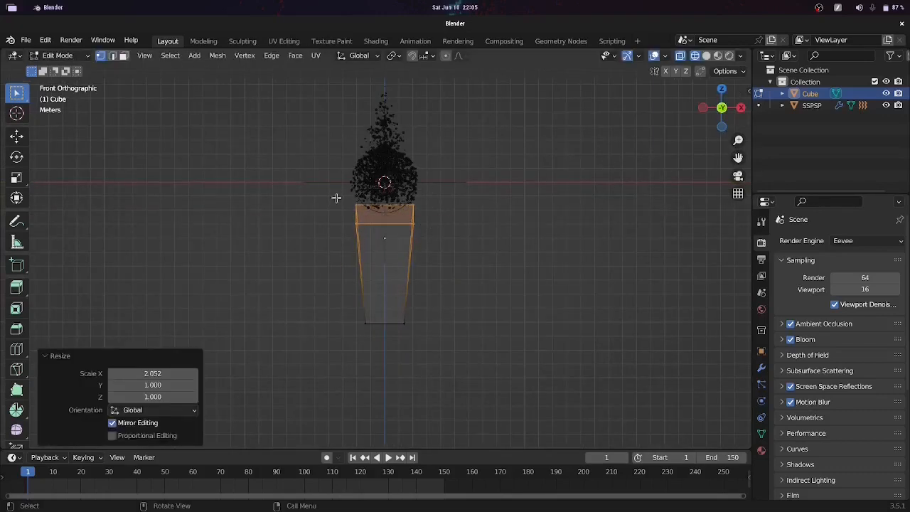
- Scale the whole pedestal mesh up slightly and move it about 0.27 m down the Z axis
left_click_drag(335, 198, 494, 356)
key("s")
left_click(509, 372)
key("g")
key("z")
left_click(510, 374)
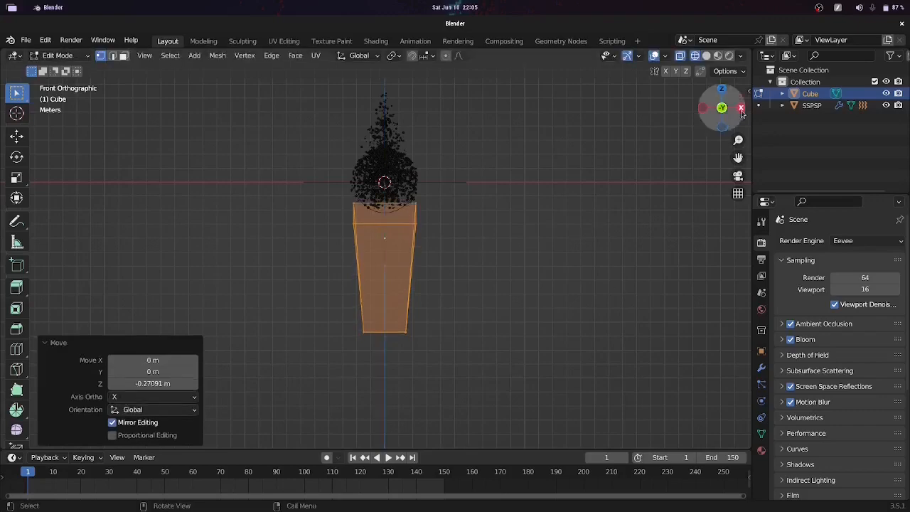
- Inset the pedestal's sloped top face by about 0.34 m
left_click(741, 107)
left_click(702, 107)
scroll(455, 278, "up", 3)
left_click(123, 55)
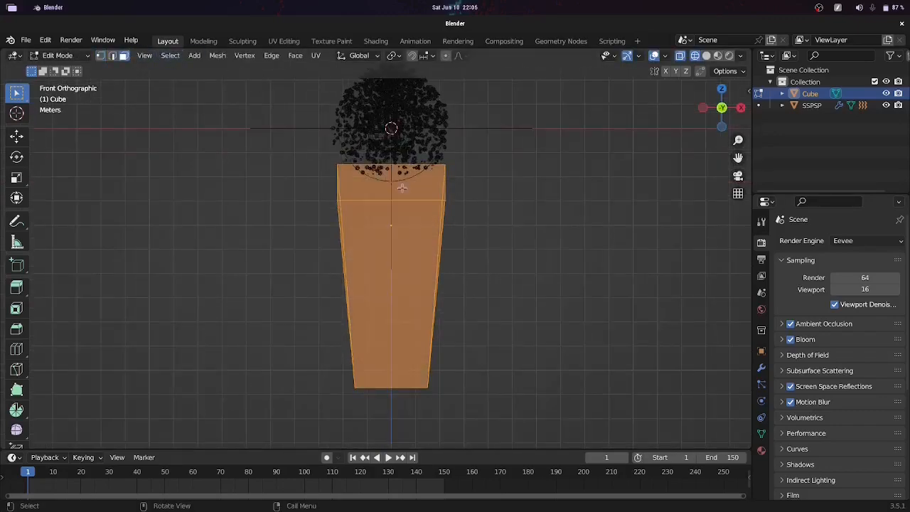
left_click(401, 187)
key("i")
left_click(523, 246)
- Extrude the inset top face about 0.09 m down the Z axis to form a recess
scroll(448, 199, "up", 3)
left_click_drag(447, 199, 445, 286, "shift")
scroll(448, 264, "up", 2)
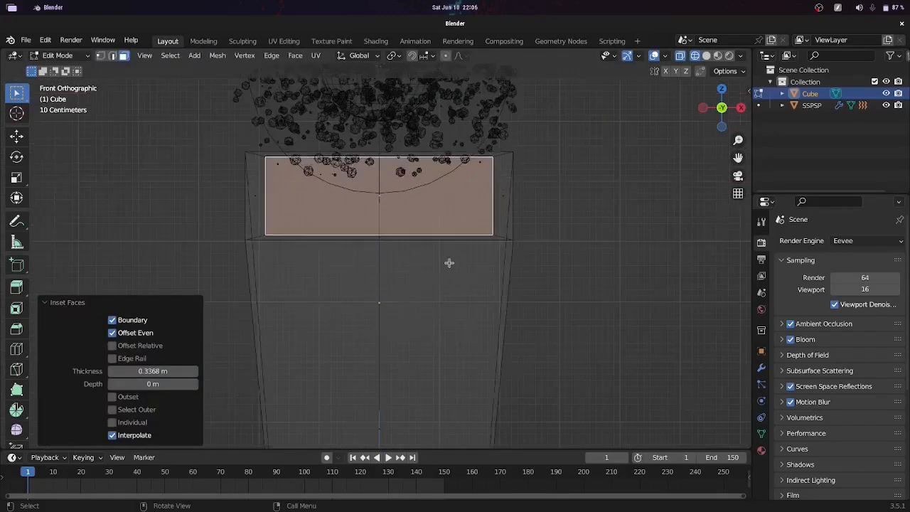
key("e")
key("x")
key("z")
left_click(449, 268)
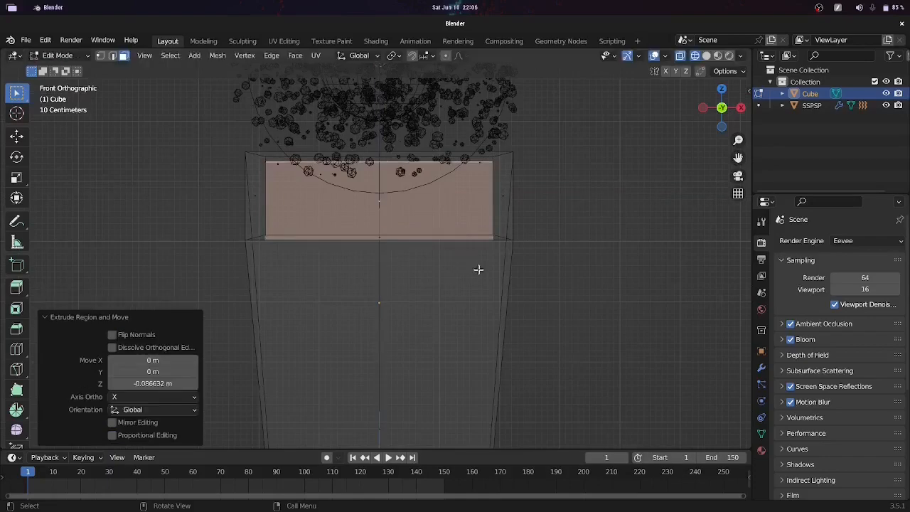
- Inset the recessed face by about 0.25 m and extrude it about 0.18 m outward as a raised slab
key("i")
left_click(464, 263)
key("e")
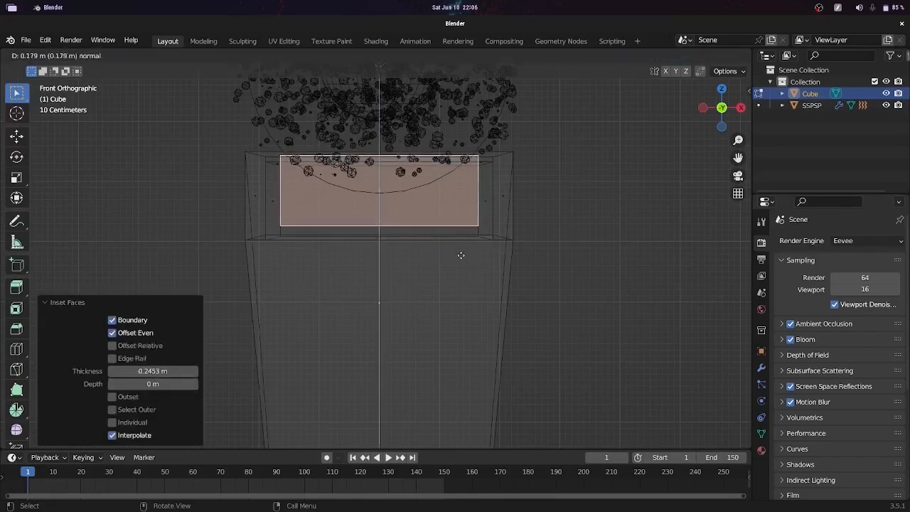
left_click(461, 255)
- Bevel the pedestal's top edge loops and side edges about 0.04 m wide with 2 segments, and return to Object Mode
key("shift+z")
mouse_move(461, 256)
middle_mouse_down()
mouse_move(422, 249)
mouse_move(369, 306)
mouse_move(348, 317)
mouse_move(316, 313)
middle_mouse_up()
scroll(422, 248, "up", 2)
key("alt+a")
left_click(315, 315, "alt")
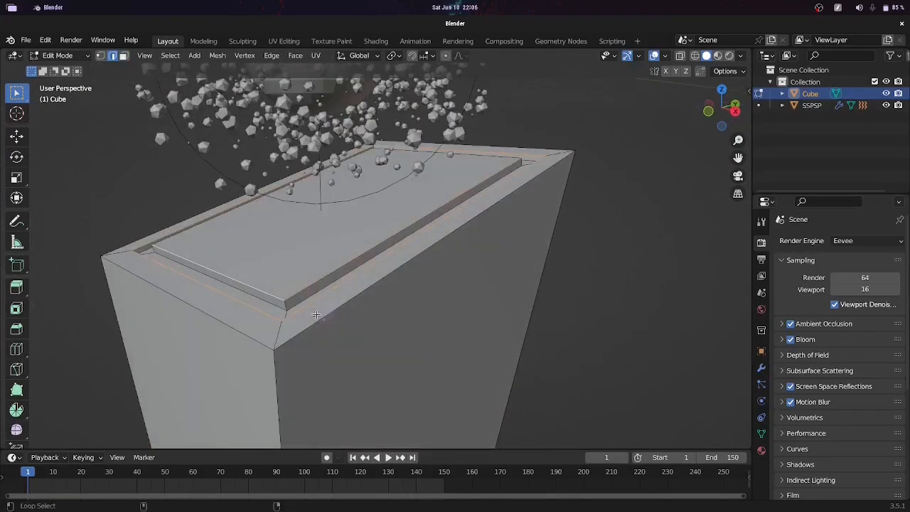
scroll(304, 342, "down", 3)
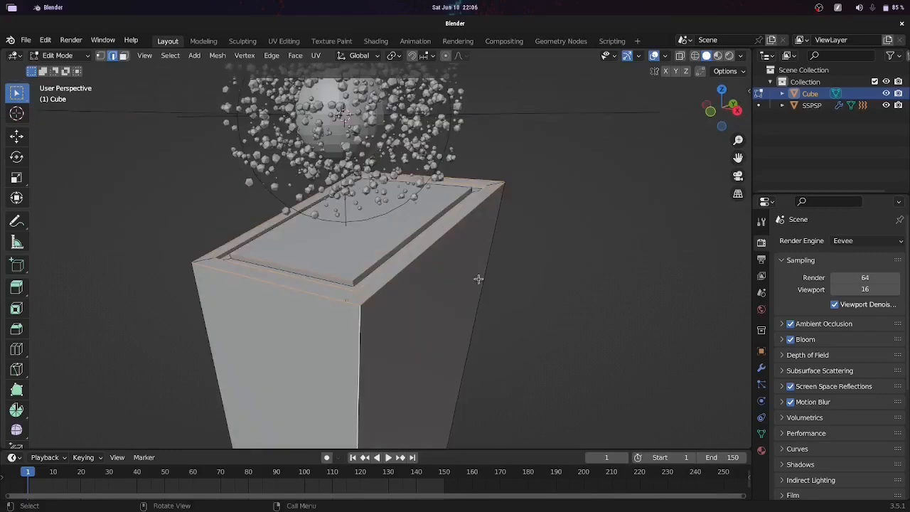
key("ctrl+b")
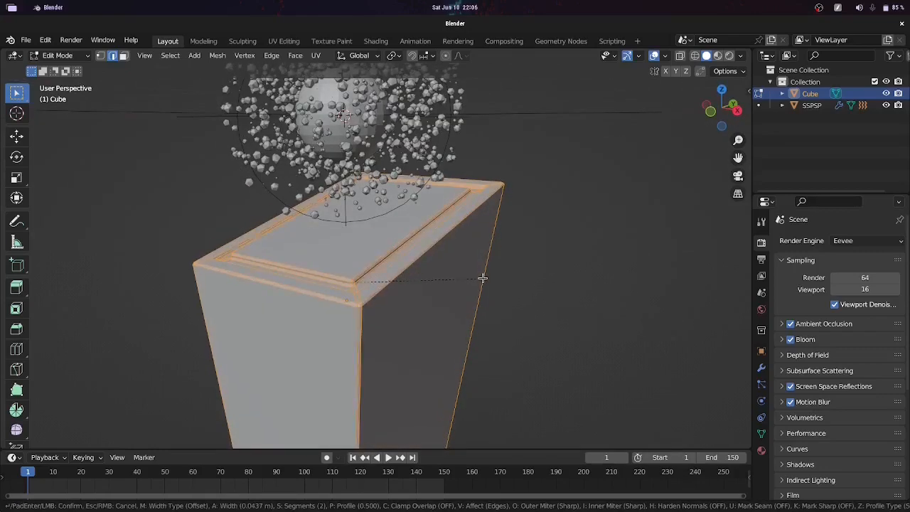
left_click(482, 278)
key("Tab")
- Examine the finished pedestal beneath the particle sphere from several angles
left_click(500, 289)
scroll(551, 277, "down", 5)
middle_click_drag(500, 289, 544, 302)
scroll(482, 311, "up", 5)
scroll(540, 228, "down", 5)
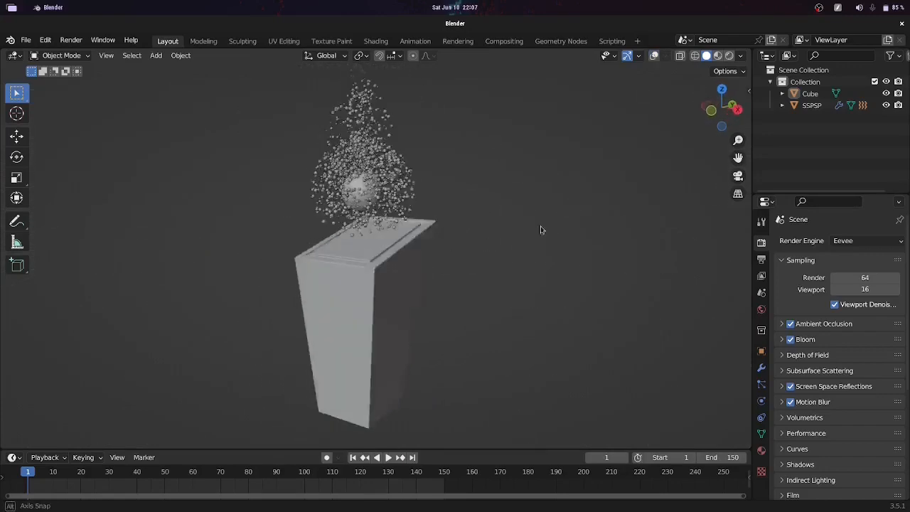
middle_click_drag(541, 228, 387, 300)
left_click(388, 299)
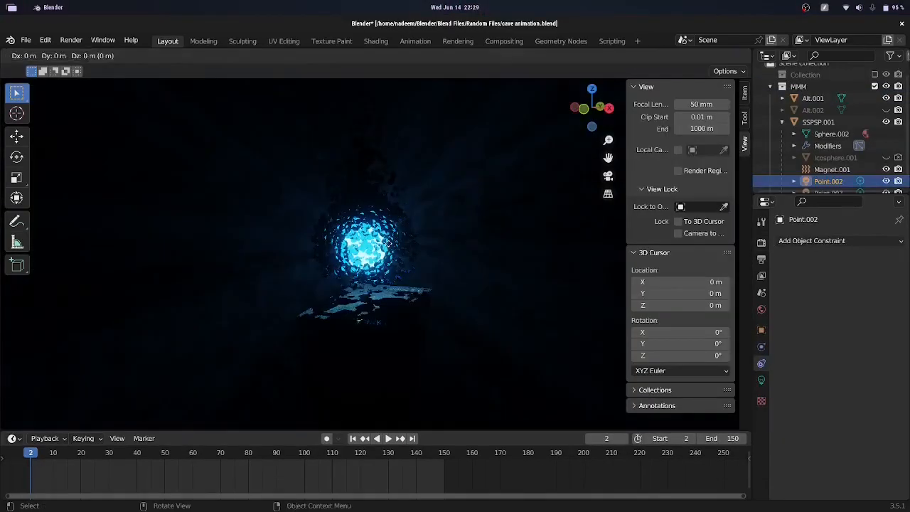
- Duplicate the point light upward along the Z axis, above the glowing sphere
key("shift+d")
key("z")
left_click(433, 209)
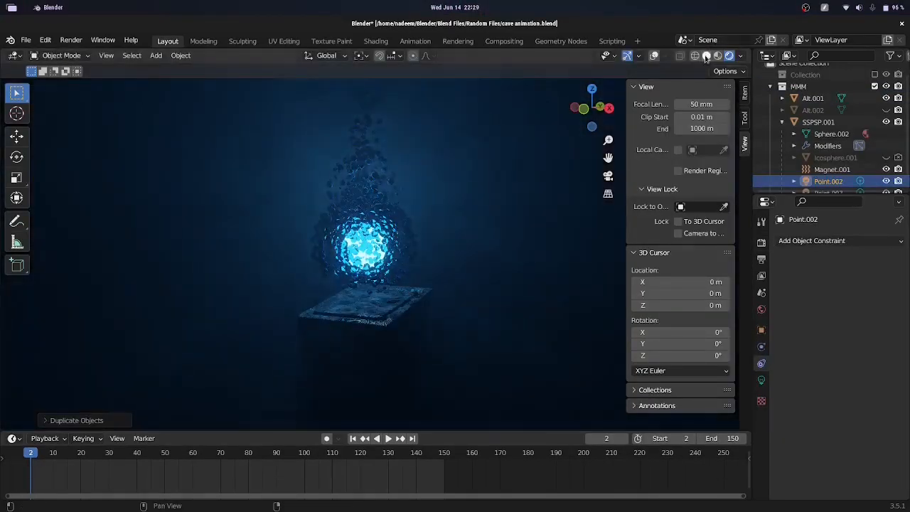
- Set the upper point light's radius to 1.52 m in solid shading, and duplicate it higher up with a power of 1000 W
left_click(706, 55)
left_click(654, 55)
left_click(762, 381)
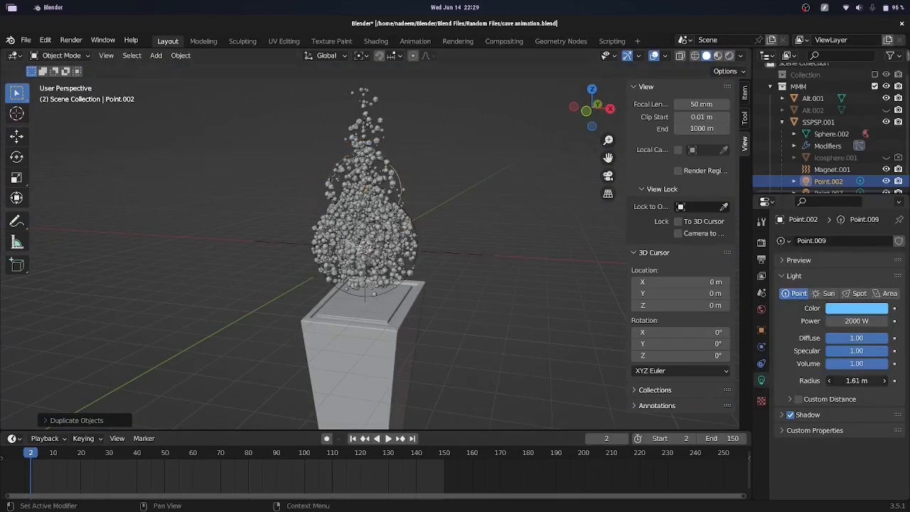
key("shift+d")
left_click(488, 183)
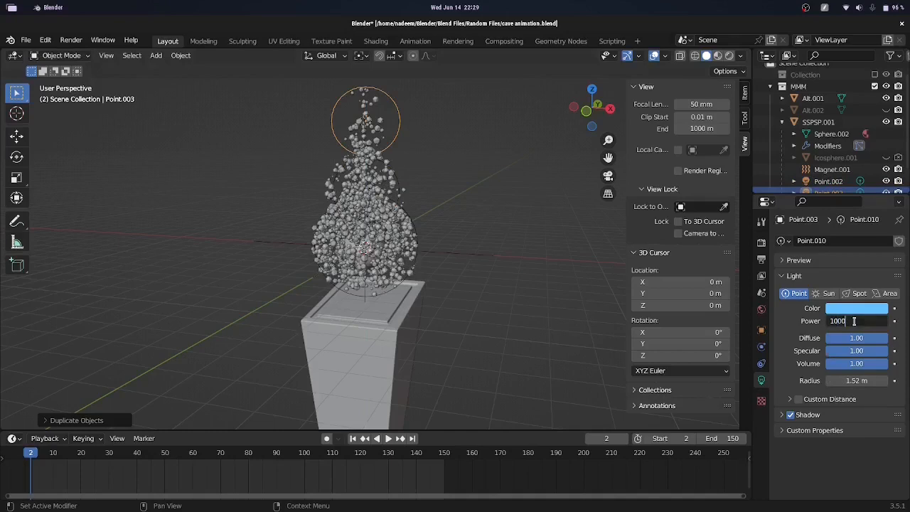
- Duplicate the 2000 W point light four times in the top view, placing one copy on each side of the sphere
left_click(395, 189)
left_click(399, 186)
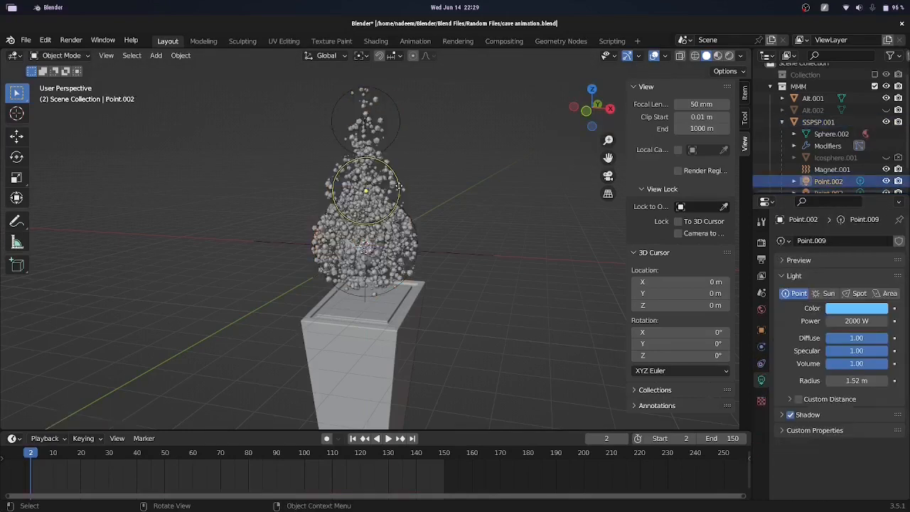
key("KP_7")
key("shift+d")
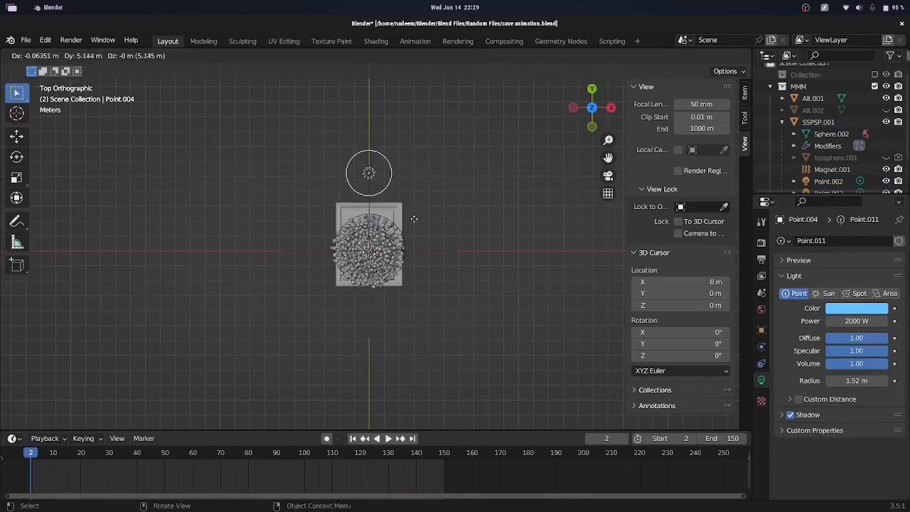
left_click(414, 231)
key("shift+d")
left_click(480, 296)
key("shift+d")
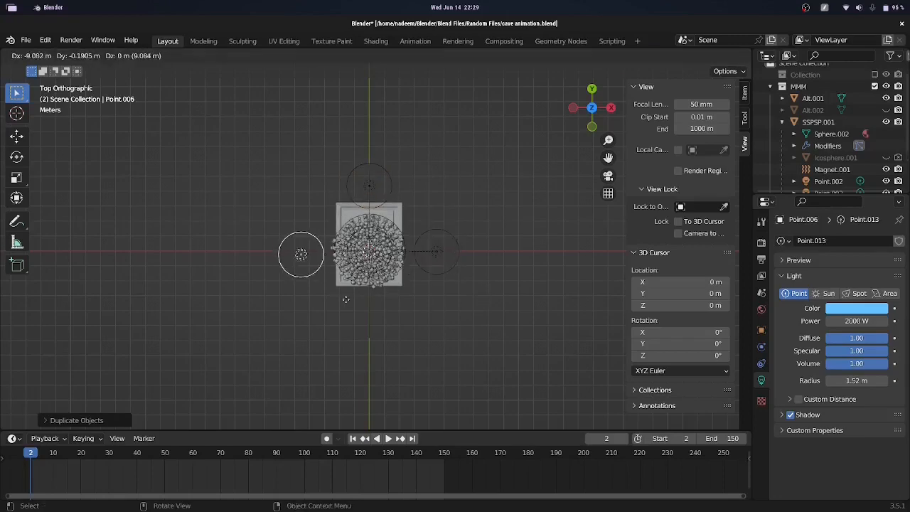
left_click(334, 297)
key("shift+d")
left_click(414, 365)
- Select the four surrounding point lights together and move them down along the Z axis
middle_click_drag(415, 363, 448, 232)
left_click(442, 220, "shift")
left_click(304, 221, "shift")
middle_click_drag(311, 244, 335, 256)
left_click(345, 201, "shift")
key("g")
key("z")
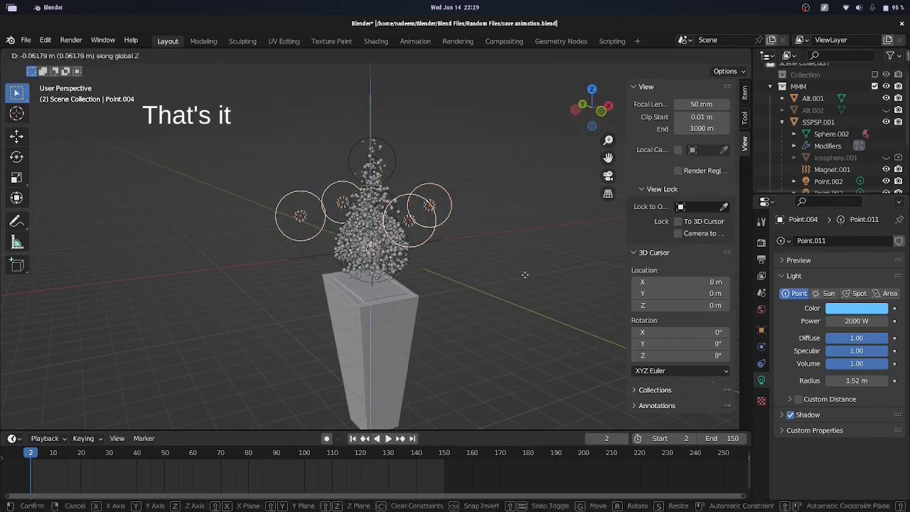
left_click(527, 296)
- Preview the lighting in rendered shading without overlays, and return the viewport to solid shading with overlays
mouse_move(545, 300)
middle_mouse_down()
mouse_move(497, 302)
mouse_move(571, 313)
middle_mouse_up()
left_click(729, 56)
left_click(654, 55)
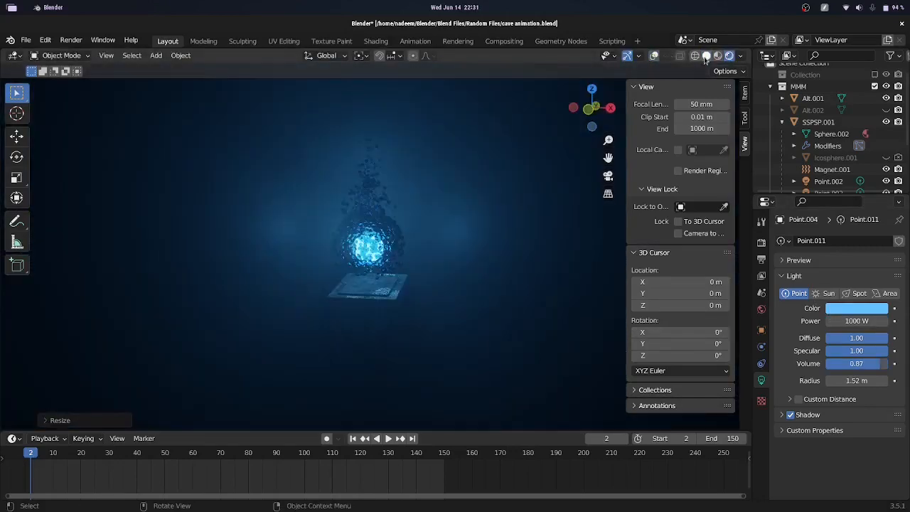
left_click(706, 55)
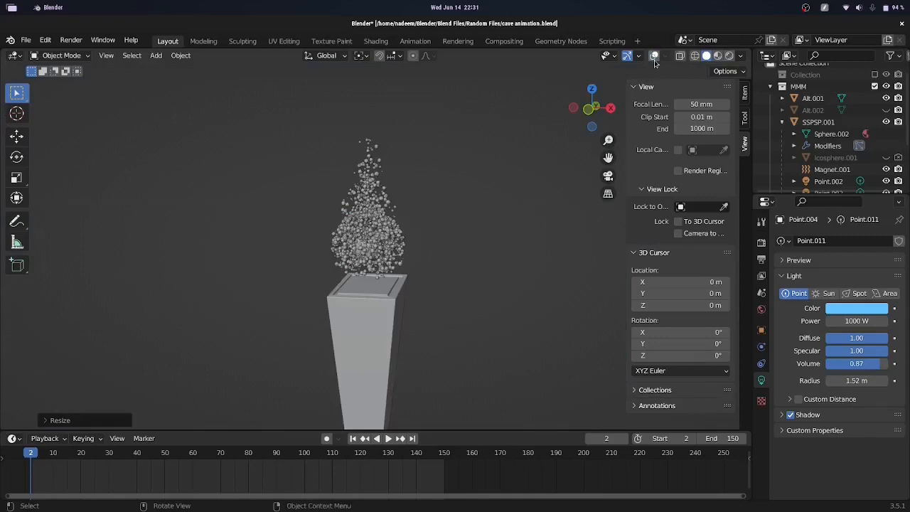
left_click(654, 55)
- Add a camera and align it to the current view of the pedestal and particles
middle_click_drag(536, 288, 518, 286)
key("shift+a")
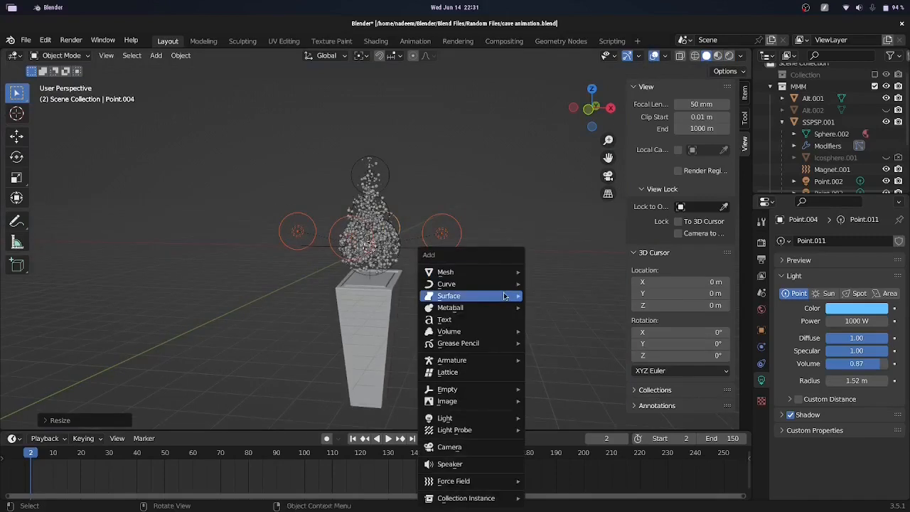
left_click(473, 447)
scroll(456, 353, "down", 2)
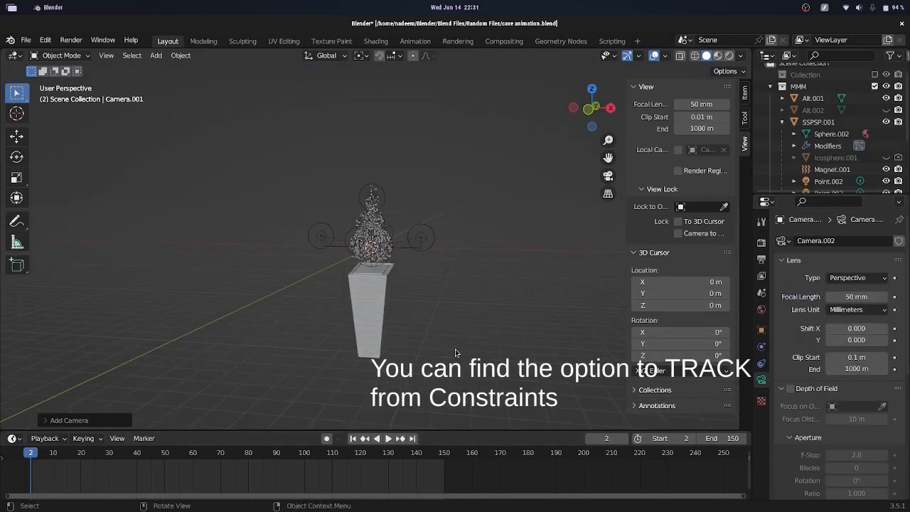
key("KP_0")
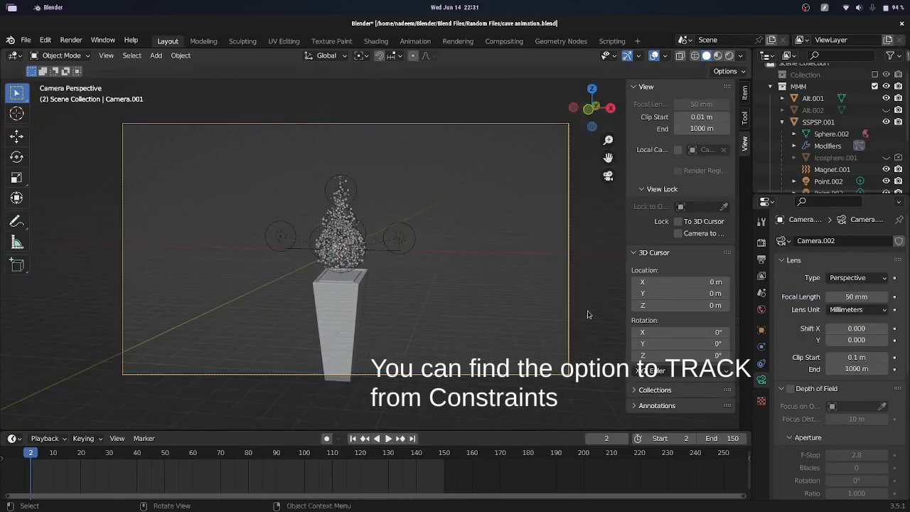
scroll(838, 147, "down", 3)
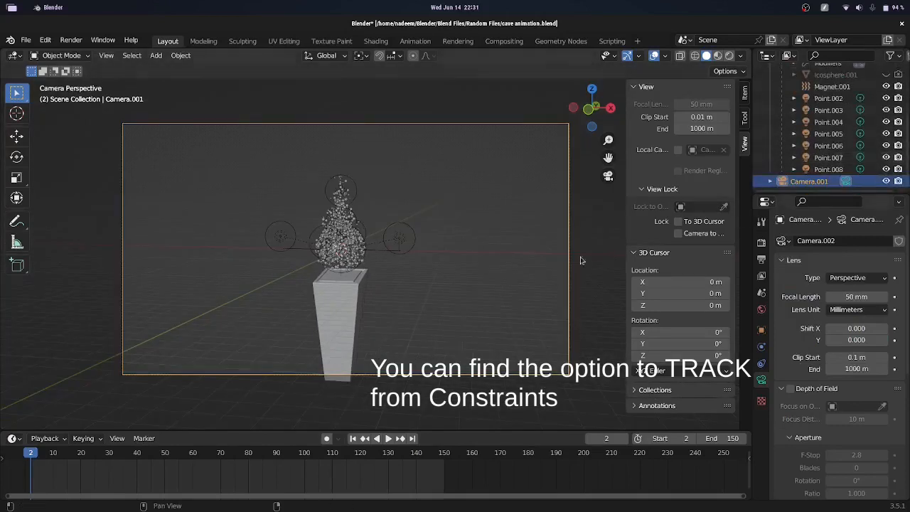
- Lock the camera to the view, orbit it to frame the sphere above the pedestal, play the animation briefly, and unlock the camera
left_click(679, 233)
mouse_move(402, 307)
middle_mouse_down()
mouse_move(429, 321)
mouse_move(384, 318)
mouse_move(384, 308)
middle_mouse_up()
key("space")
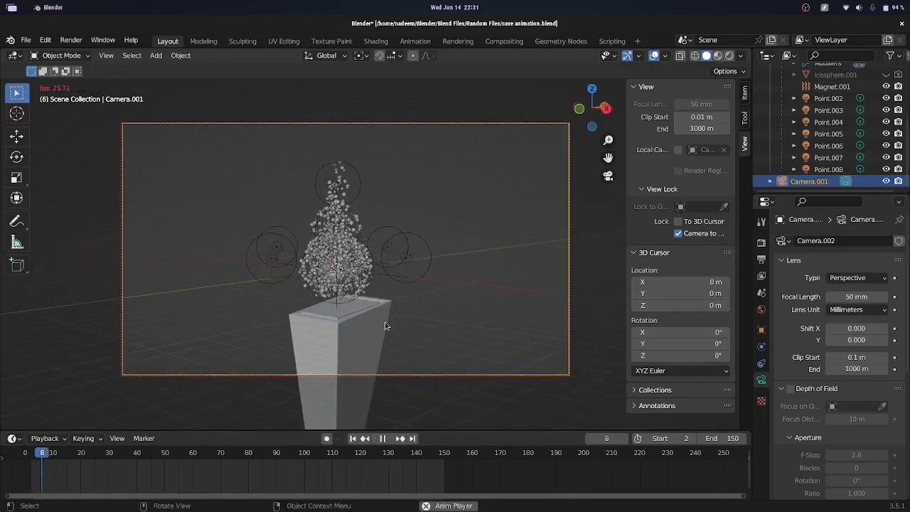
left_click(678, 234)
key("space")
- Add a Bezier circle at the origin and scale it up until it surrounds the sphere and the side lights
key("shift+a")
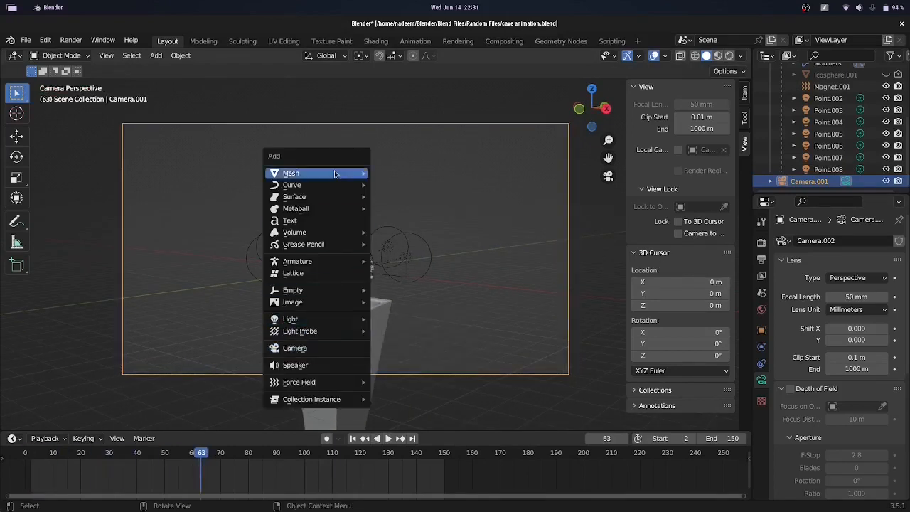
mouse_move(335, 185)
left_click(391, 197)
key("s")
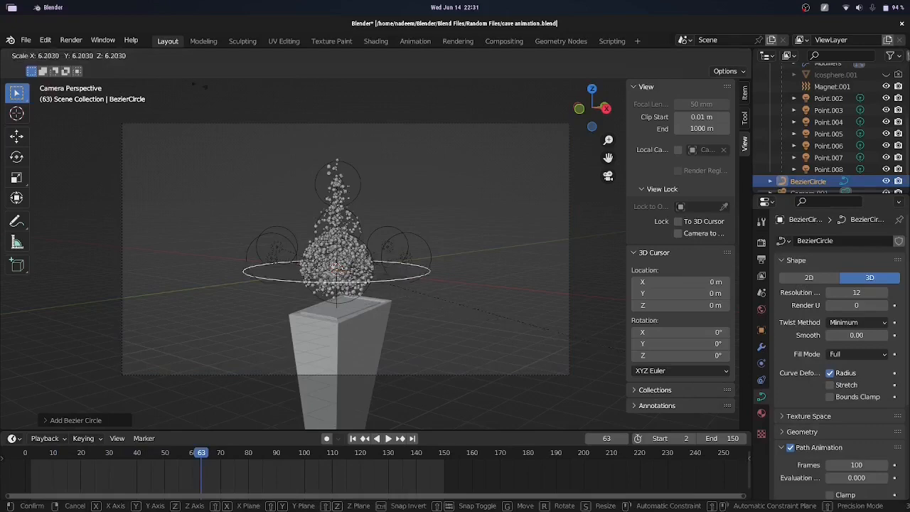
left_click(640, 275)
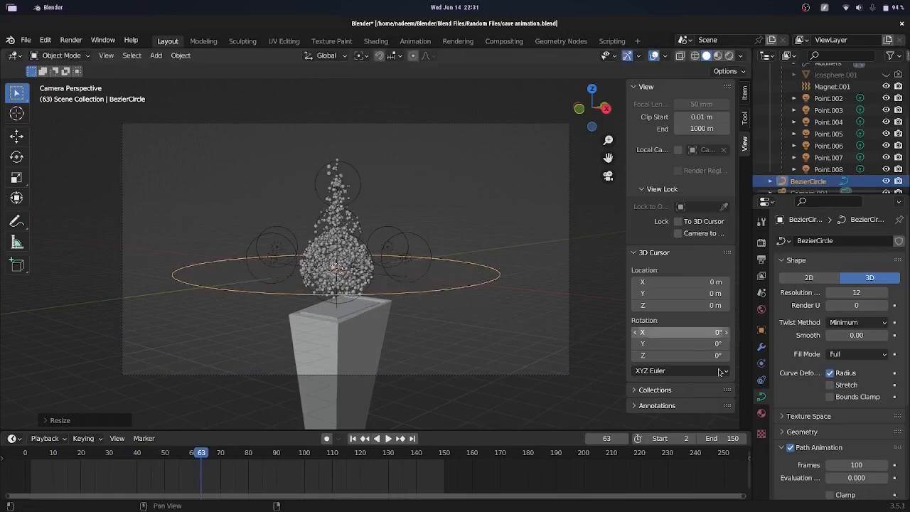
- Parent the camera to the Bezier circle with Follow Path and play the animation
left_click(568, 325)
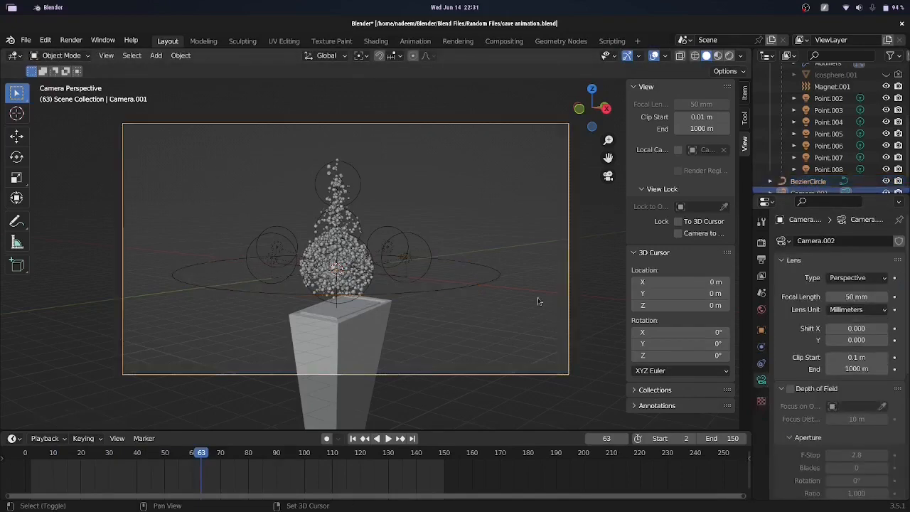
left_click(491, 277)
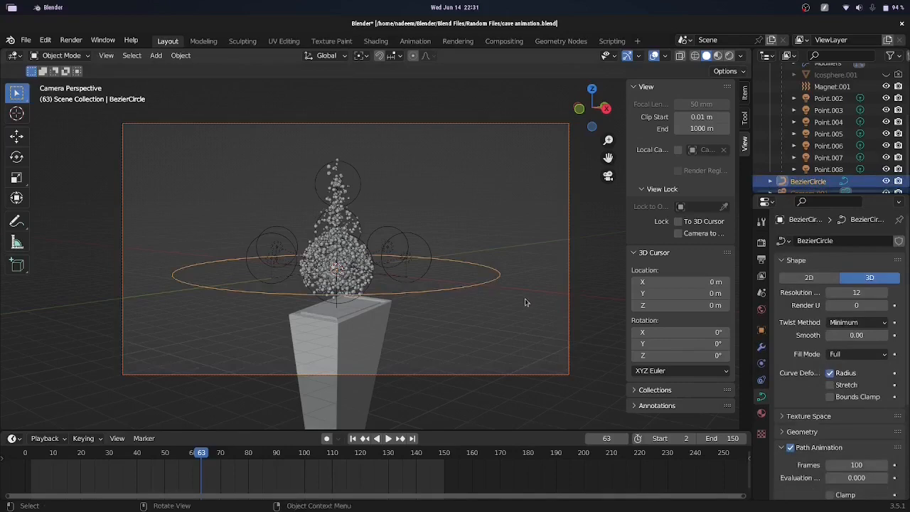
key("ctrl+p")
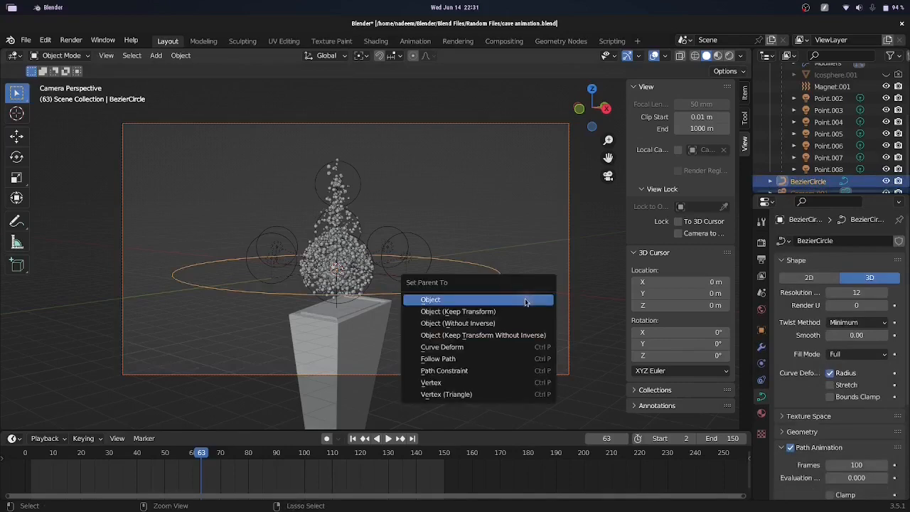
left_click(515, 360)
key("space")
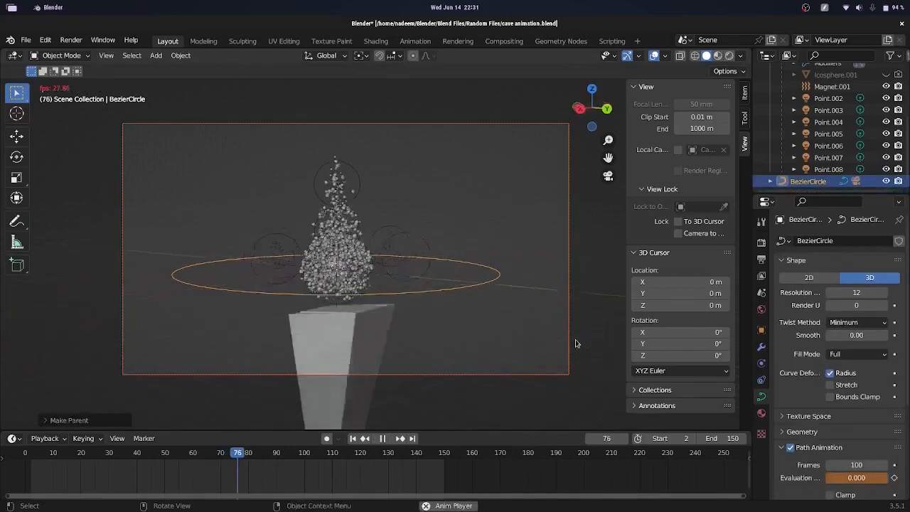
left_click(762, 364)
left_click(761, 348)
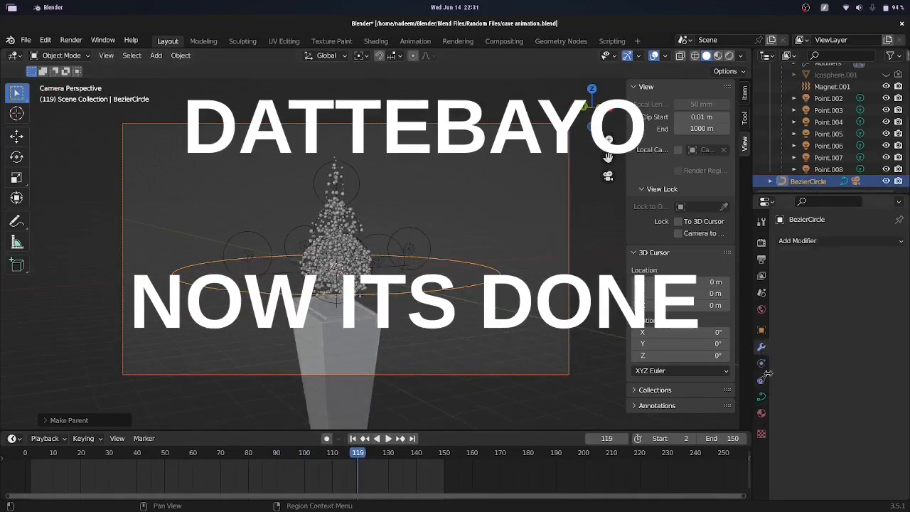